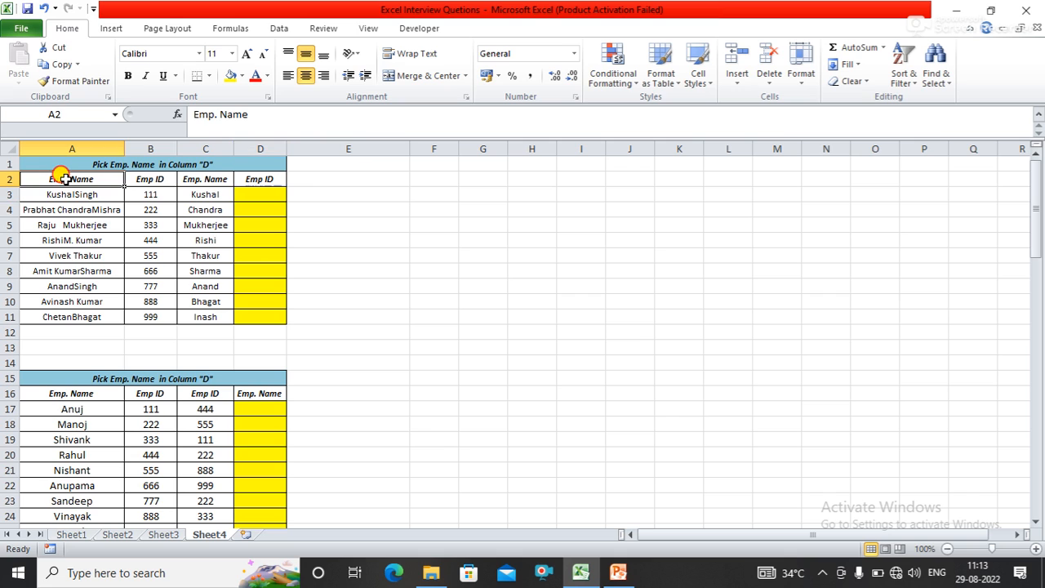
drag(79, 174, 131, 242)
click(259, 199)
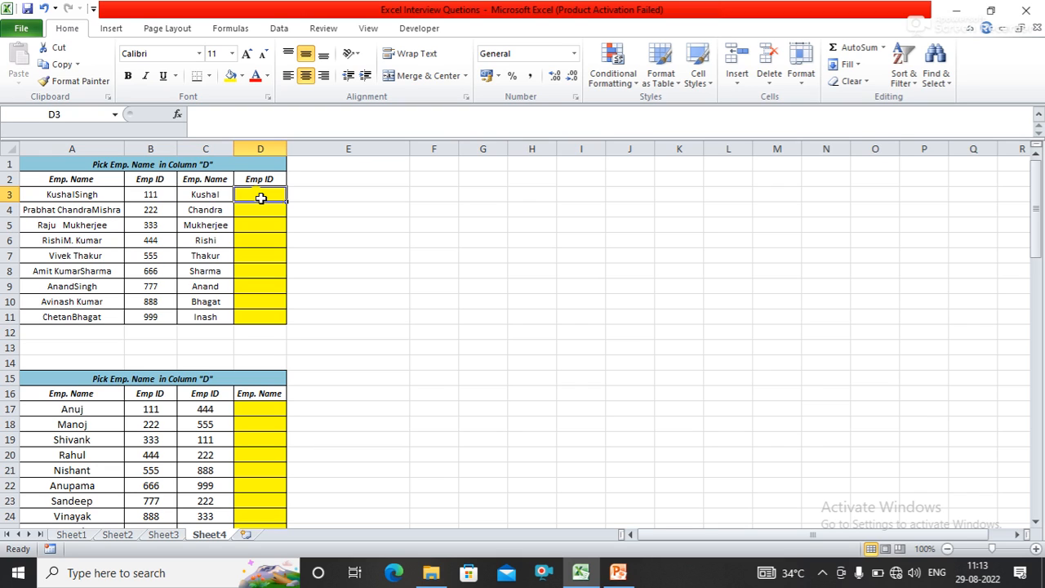
click(218, 194)
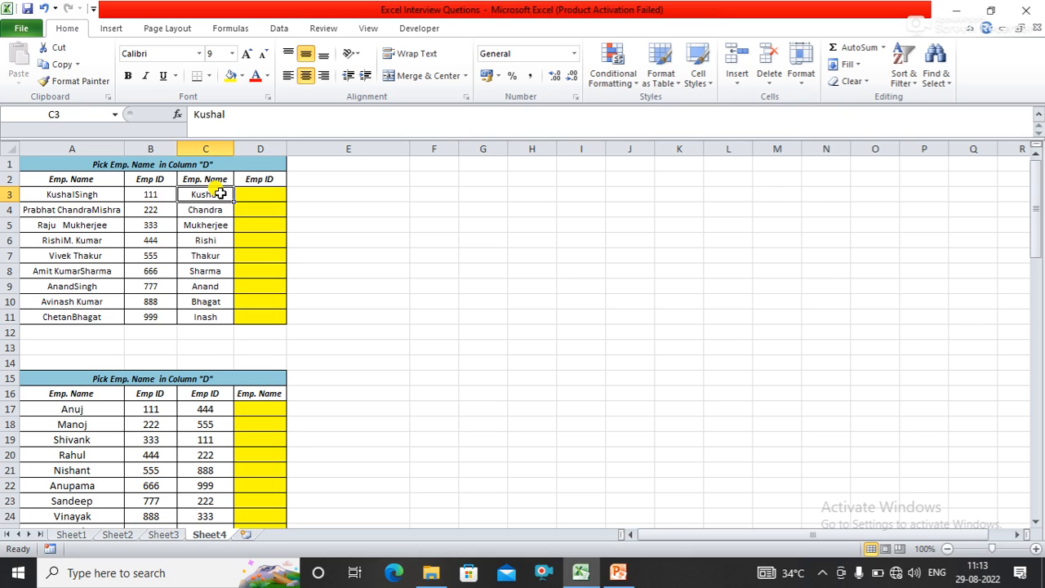
click(66, 193)
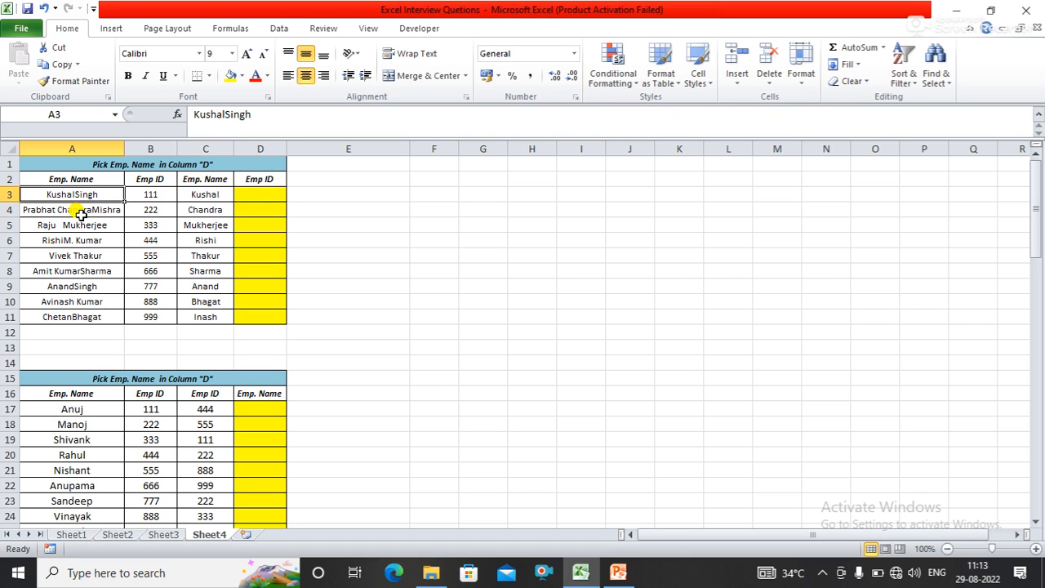
click(81, 211)
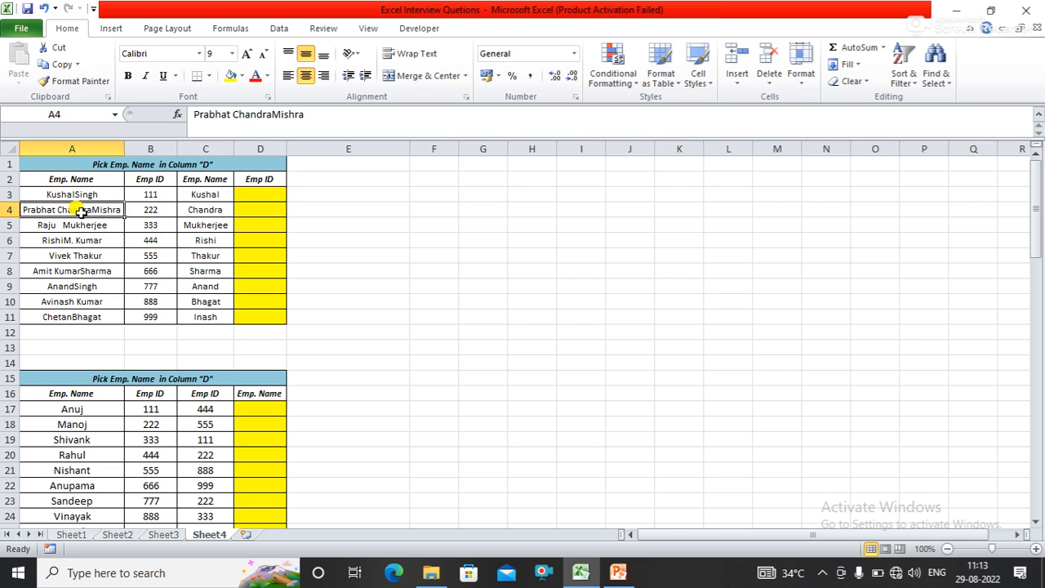
click(194, 197)
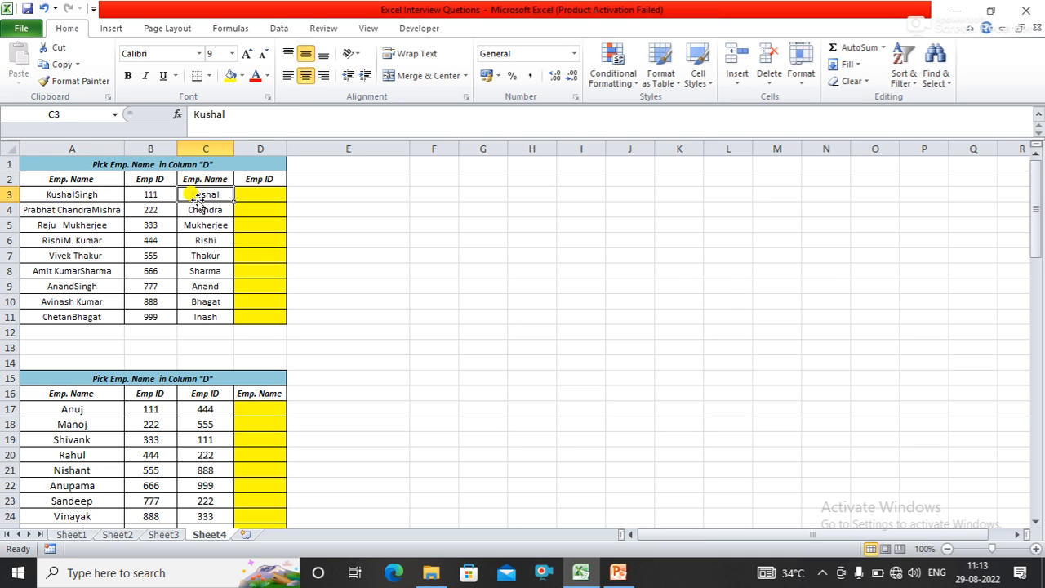
- Start a VLOOKUP formula in D3 with the wildcard lookup value "*"&C3&"*"
click(260, 198)
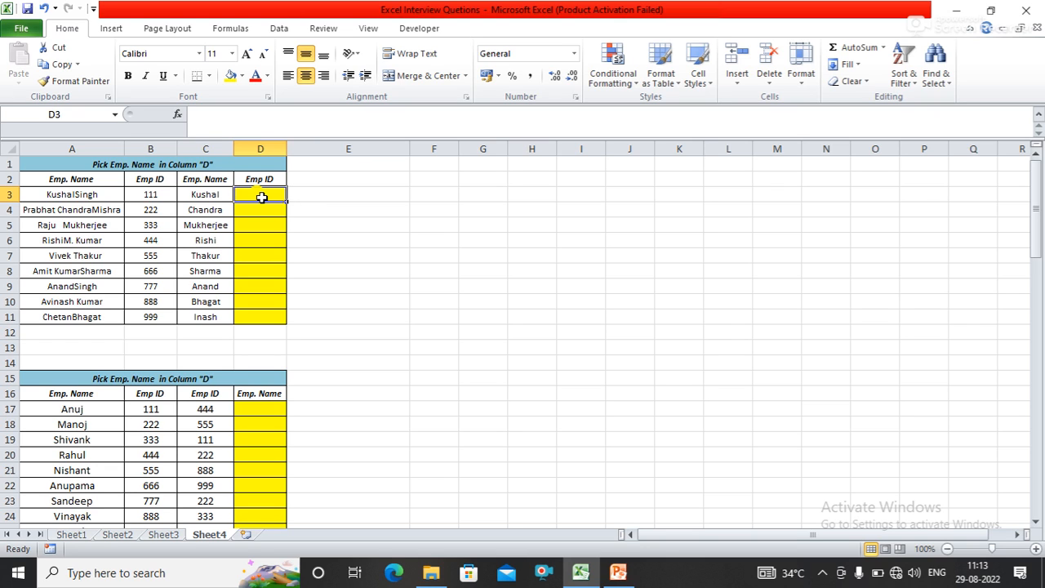
text(=)
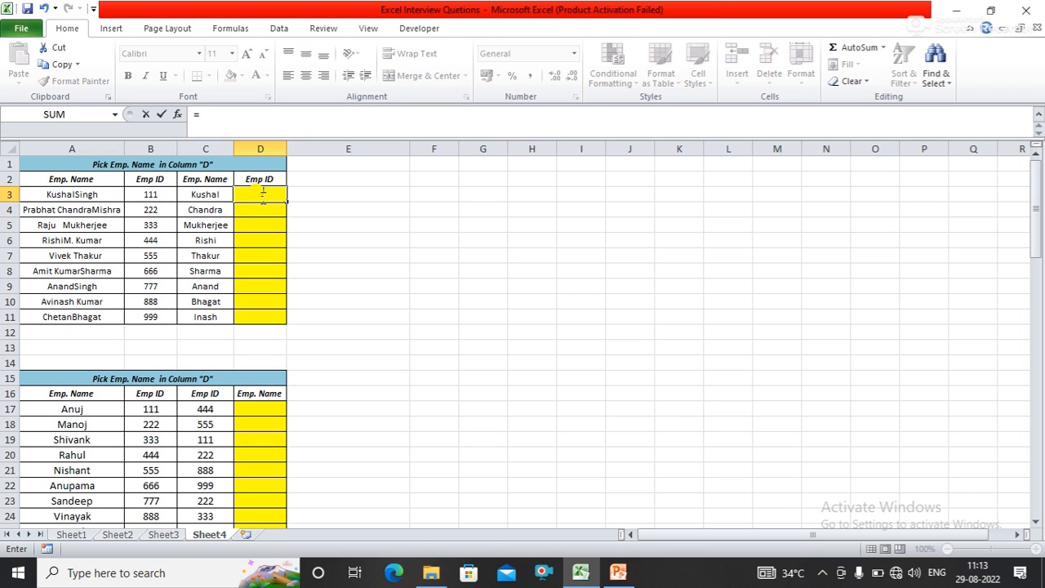
text(VL)
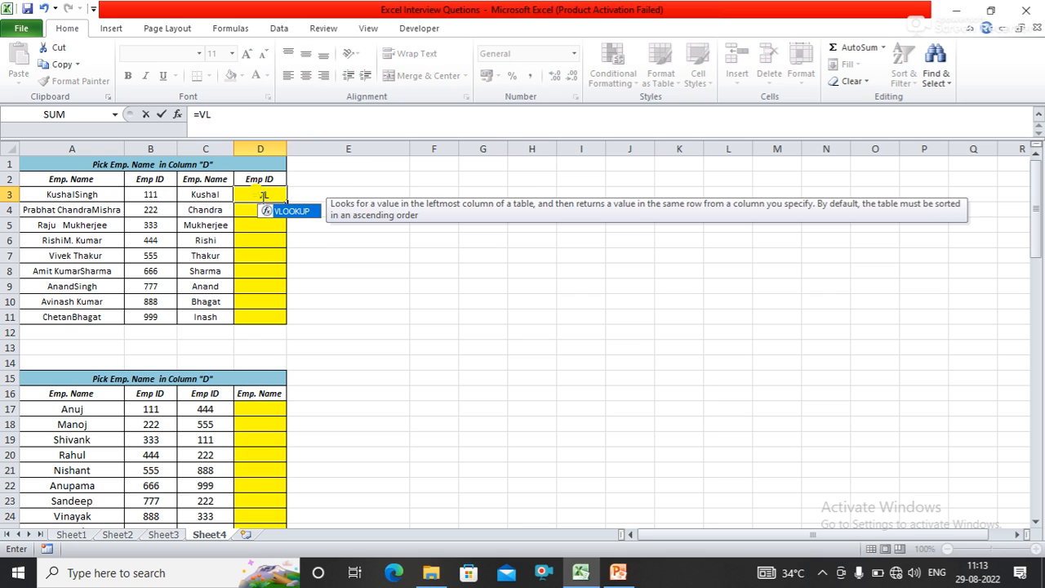
key(Tab)
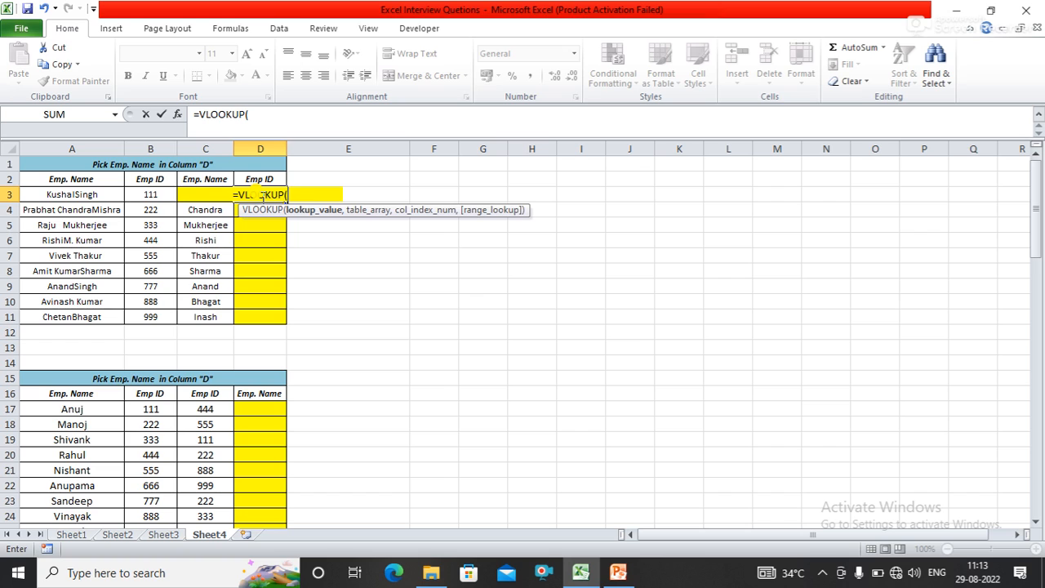
text(")
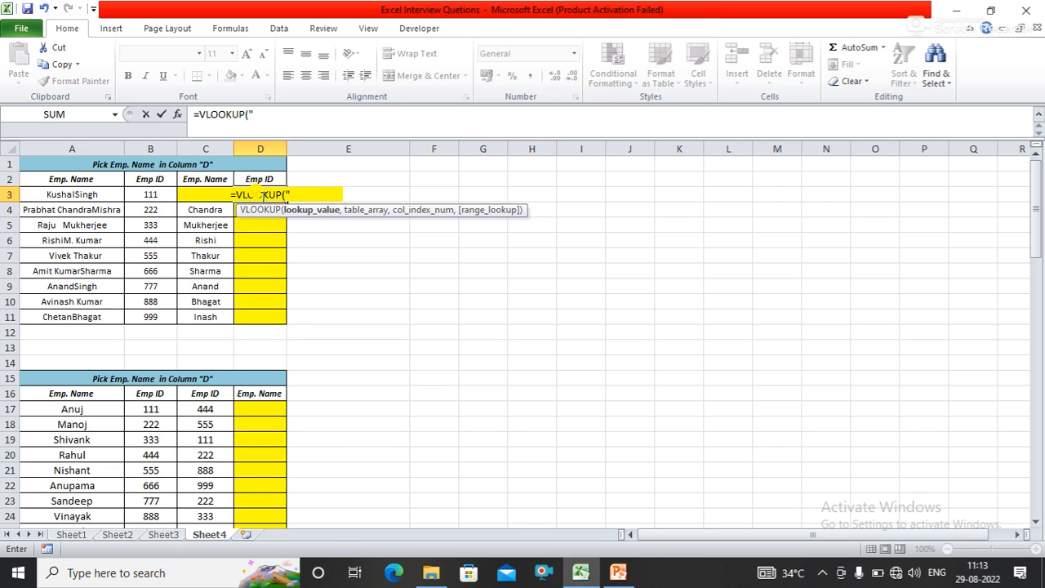
text(*"&)
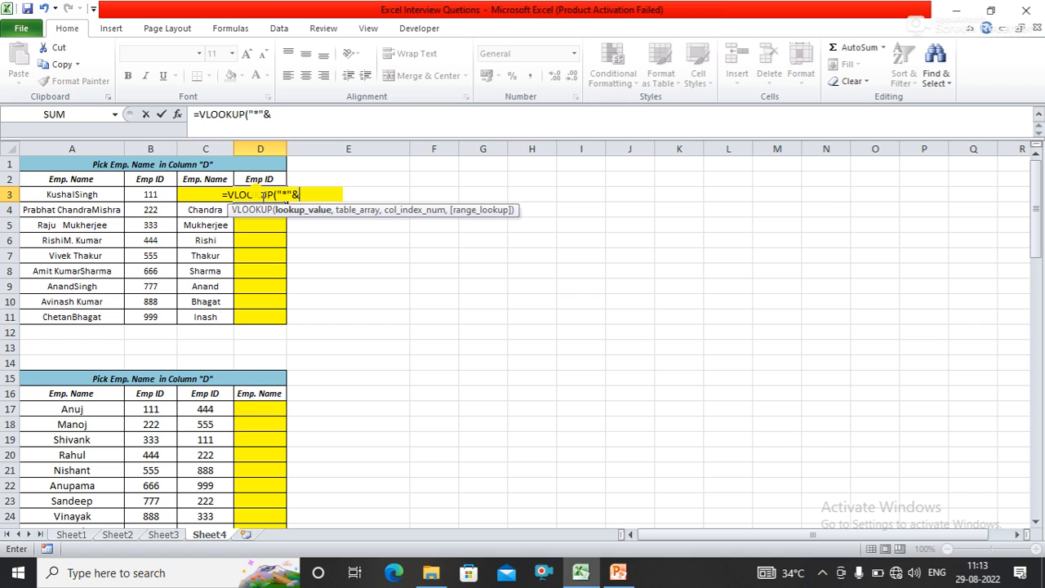
key(Left)
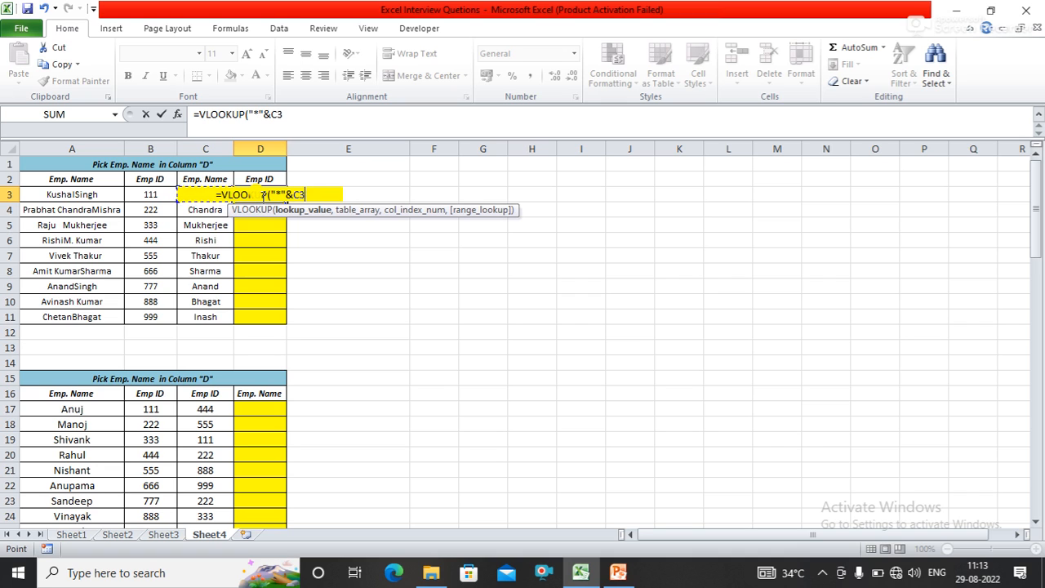
text(&")
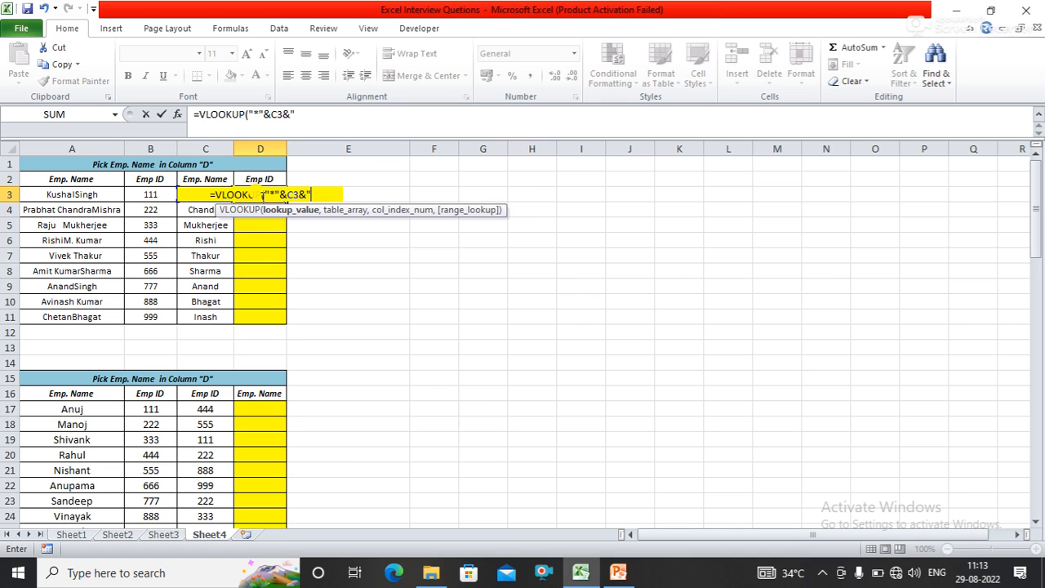
text(*)
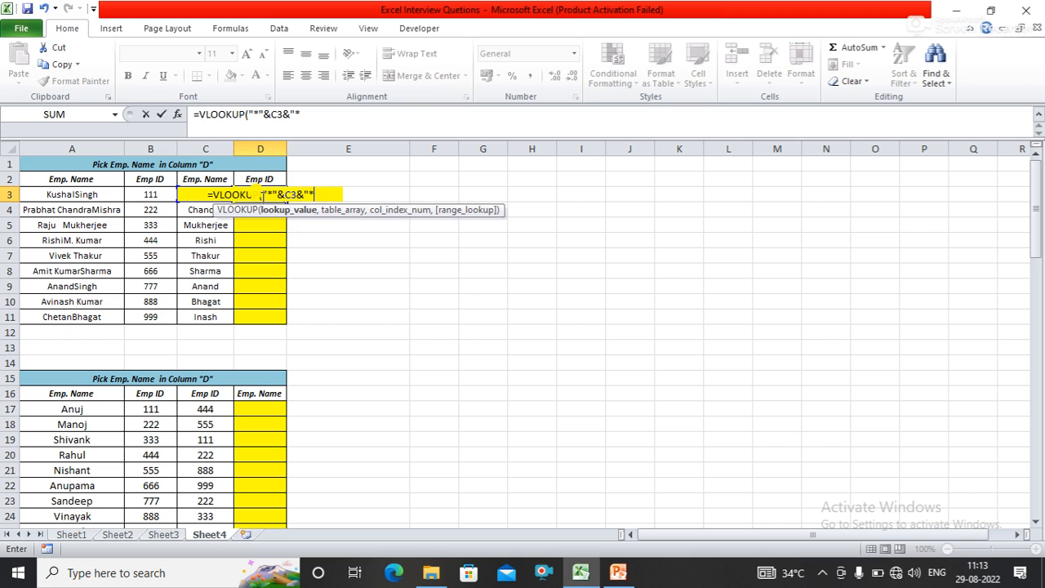
text(",)
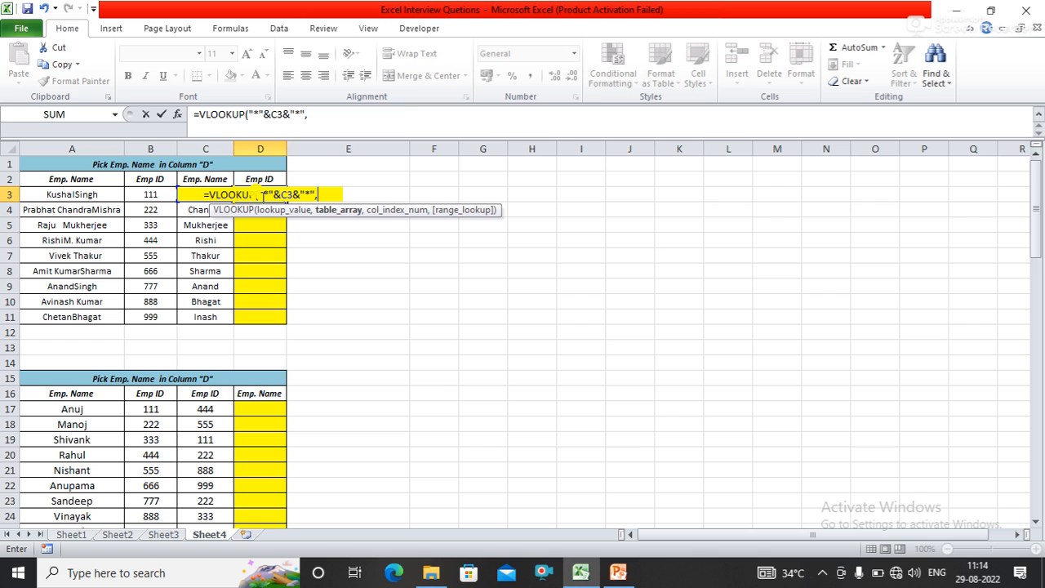
- Complete the VLOOKUP in D3 with the absolute table range $A$3:$B$11, column index 2 and exact match 0
key(Left)
key(Left)
key(Left)
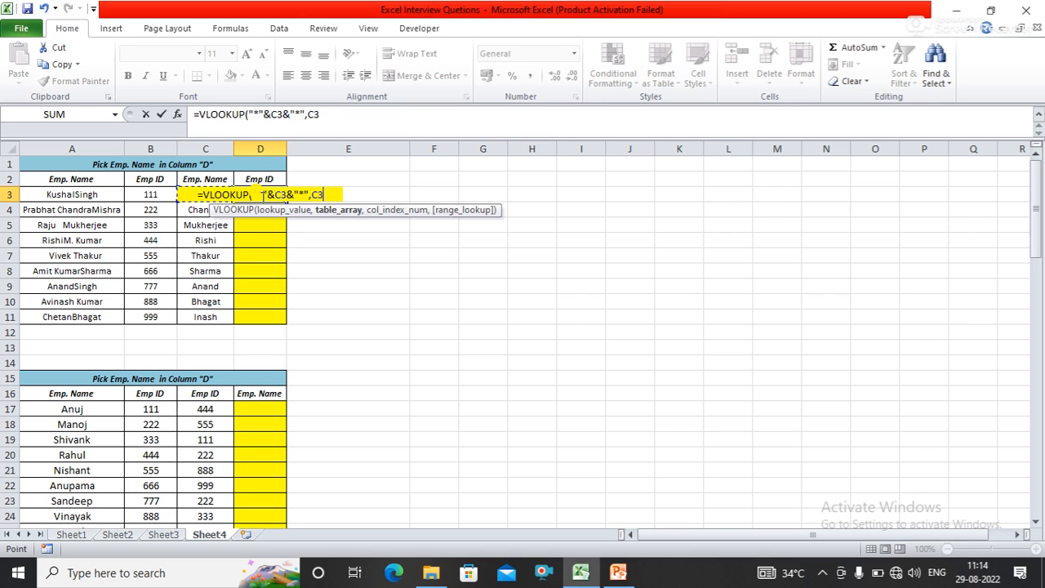
key(shift+Right)
key(ctrl+shift+Down)
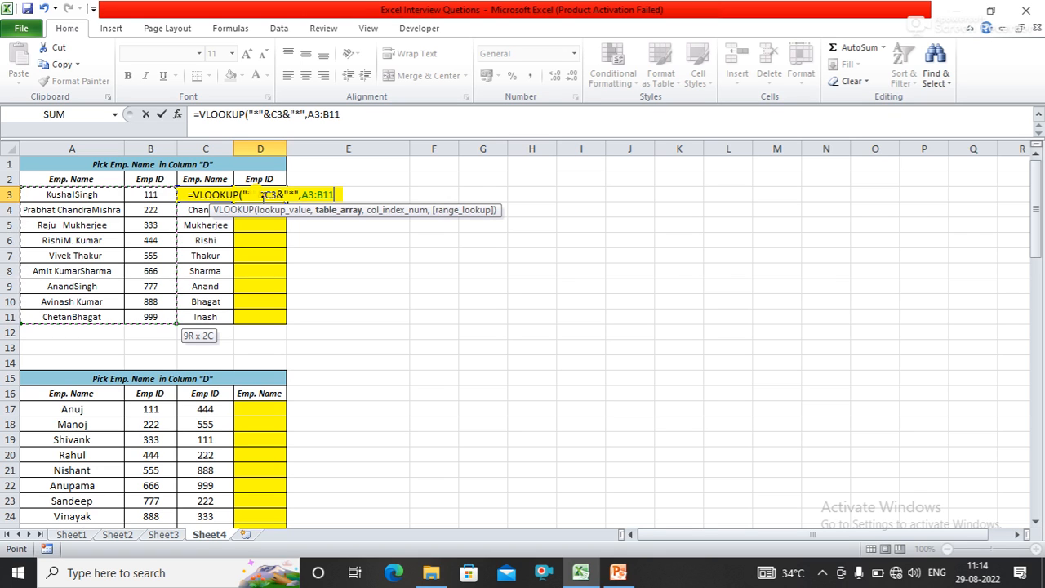
key(F4)
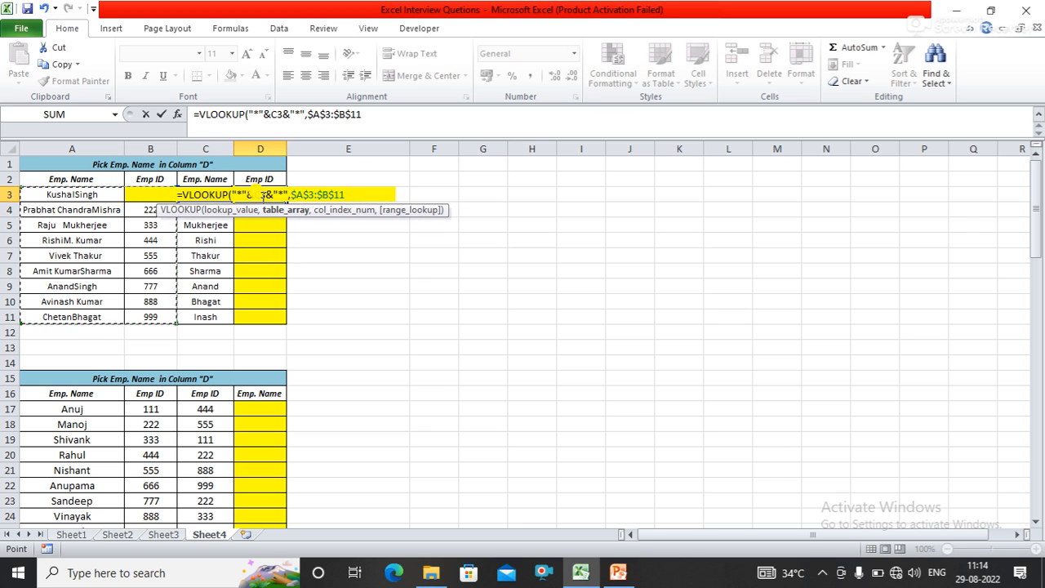
text(,2)
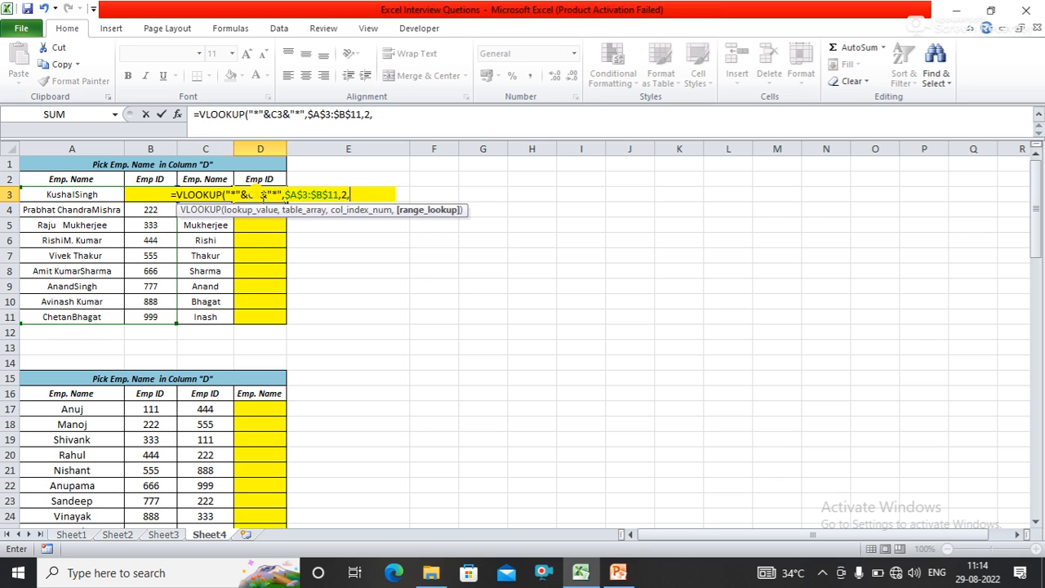
text(,0))
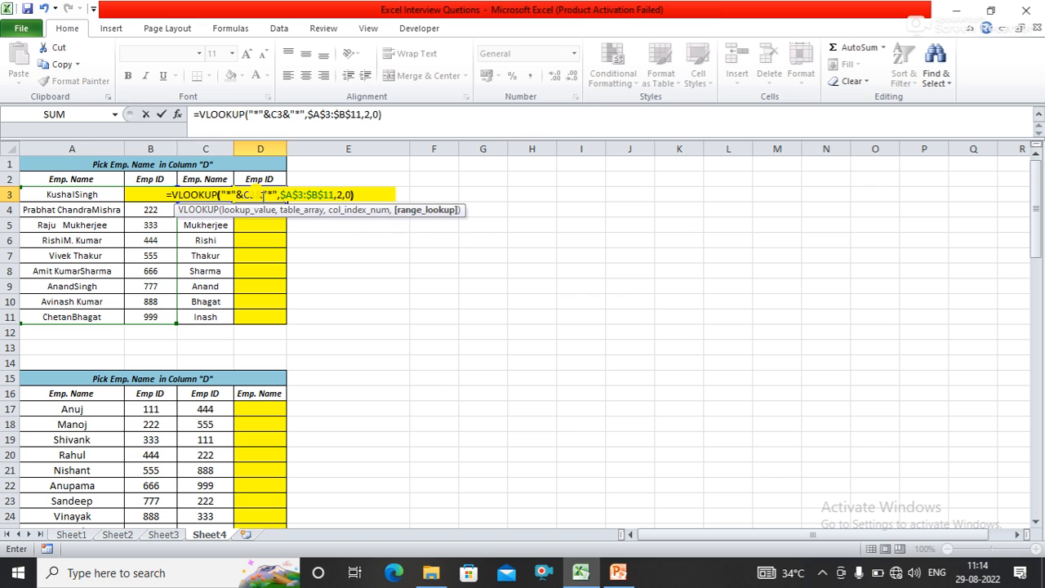
key(Return)
- Fill the VLOOKUP formula from D3 down to D11
key(Up)
key(ctrl+shift+Down)
key(Up)
key(Down)
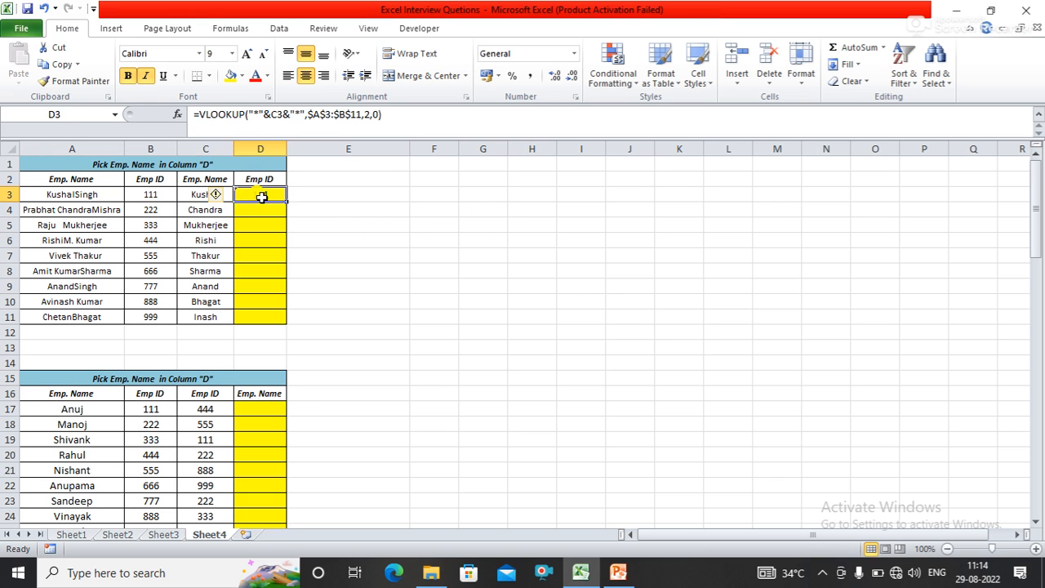
key(shift+Down)
key(shift+Down)
key(shift+Down)
key(shift+Down)
key(shift+Down)
key(shift+Down)
key(shift+Down)
key(shift+Down)
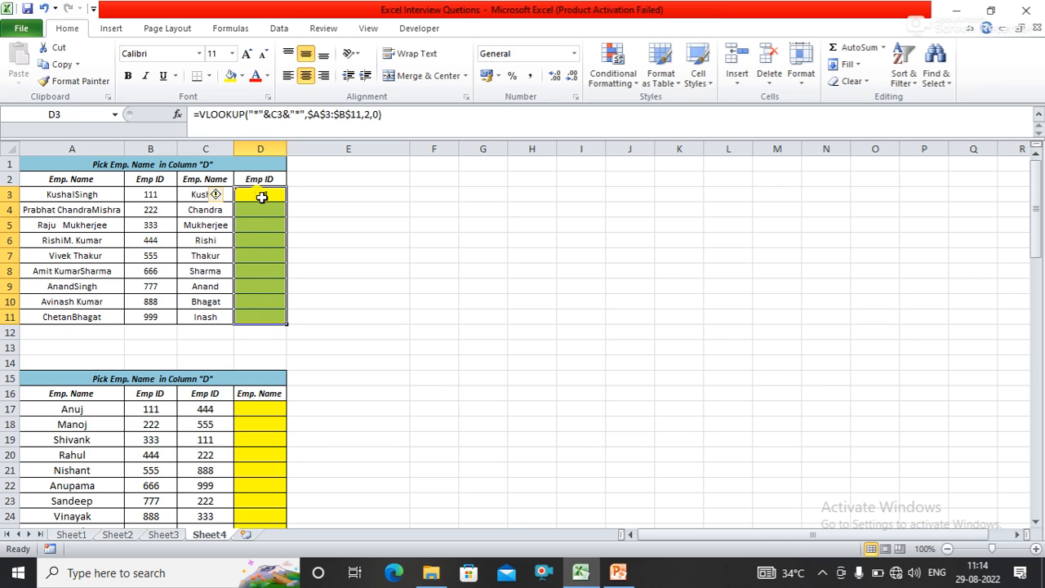
key(ctrl+d)
- Start an INDEX formula in D17 of the second table, using the absolute range $A$17:$A$25 as its array
key(Left)
key(Right)
key(Down)
key(Down)
key(Down)
key(Down)
key(Down)
key(Down)
key(Down)
key(Down)
key(Down)
key(Down)
key(Down)
key(Down)
key(Down)
key(Down)
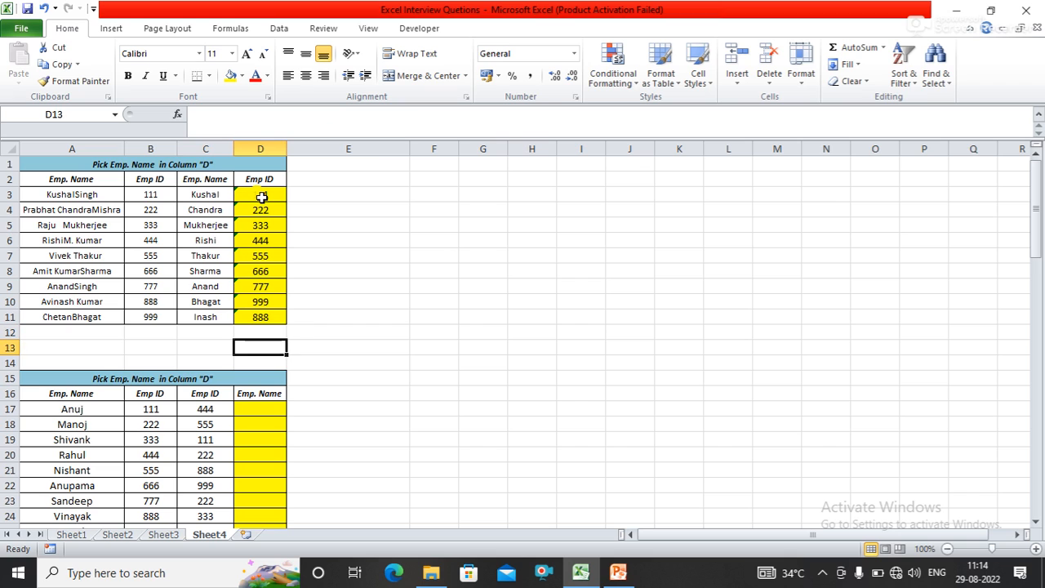
key(Left)
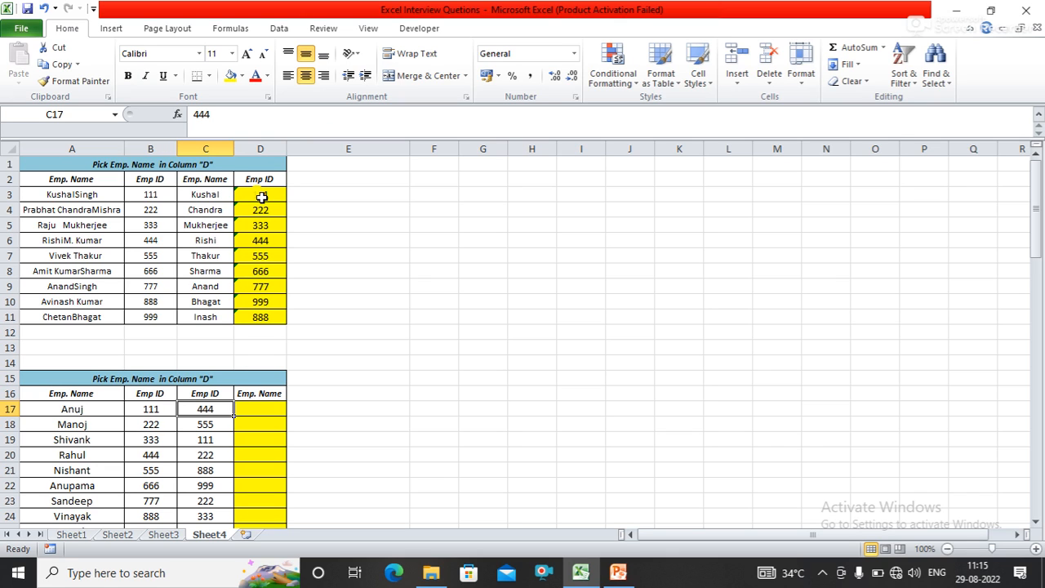
key(Right)
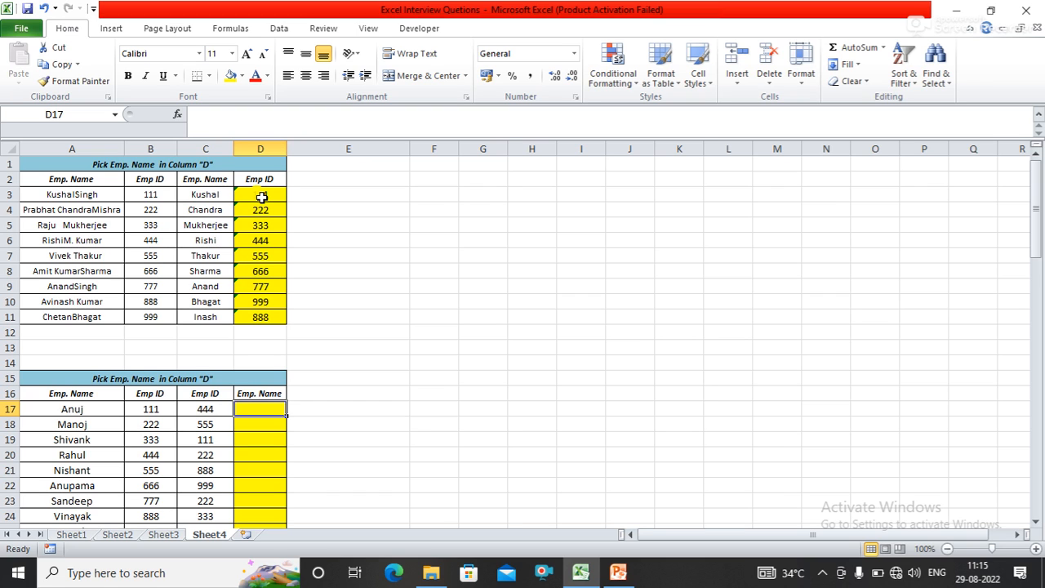
text(=)
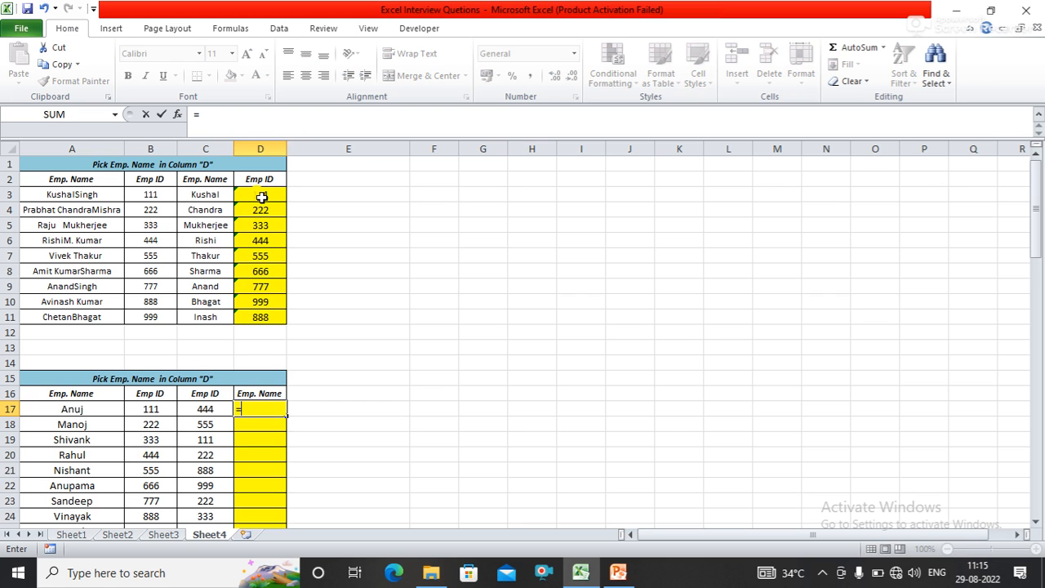
text(INDEX)
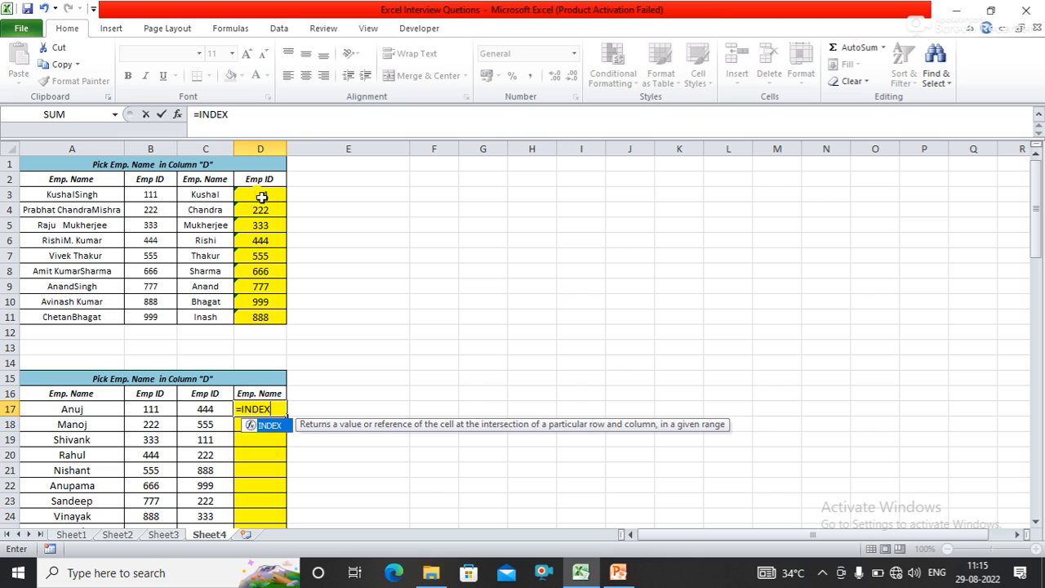
text(()
key(Left)
key(Left)
key(Left)
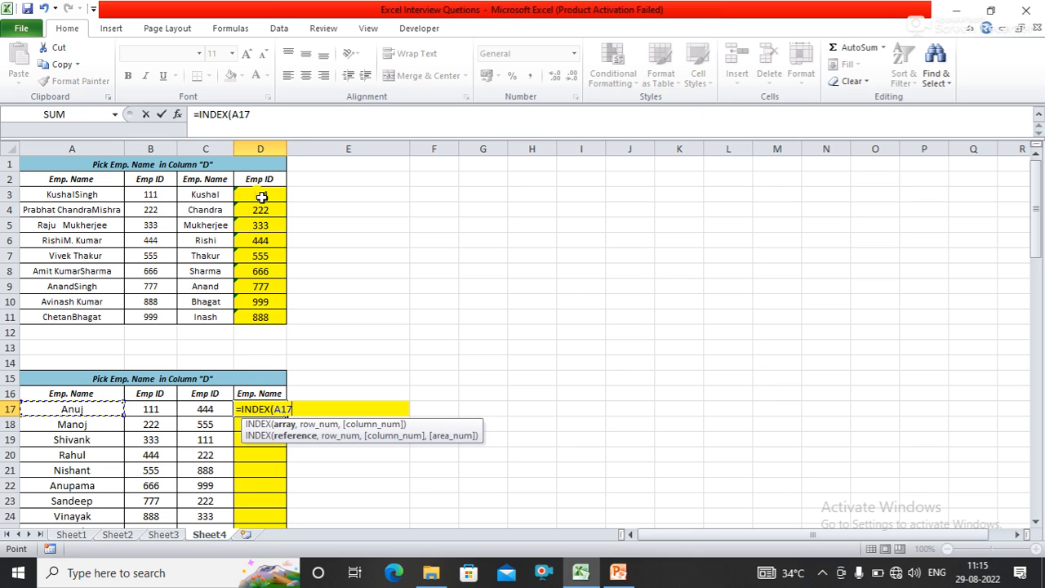
key(ctrl+shift+Down)
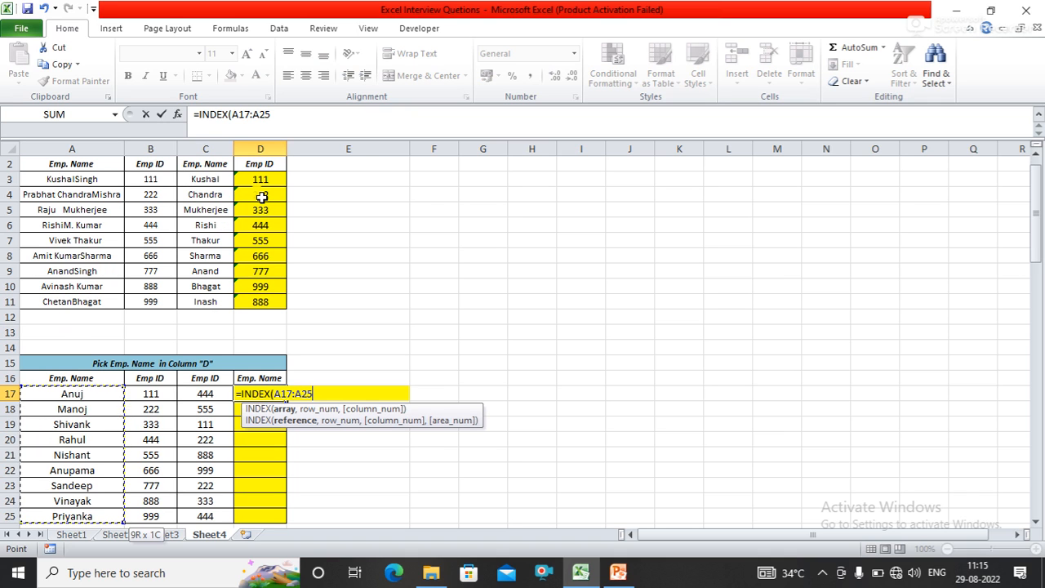
key(F4)
- Nest a MATCH function as the row number in D17, with lookup value C17 and the absolute lookup array $B$17:$B$25
text(,MATCH()
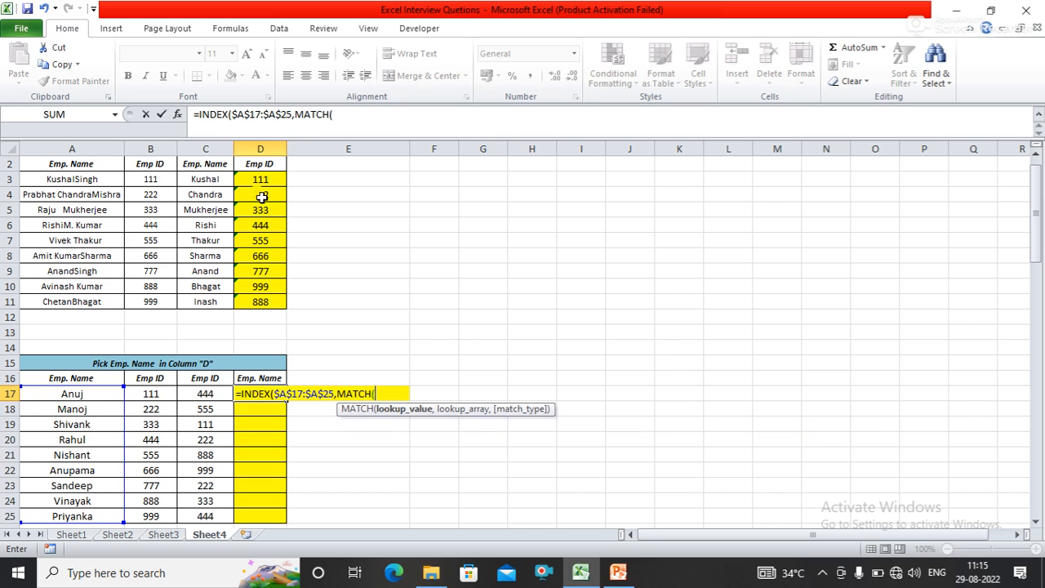
key(Left)
text(,)
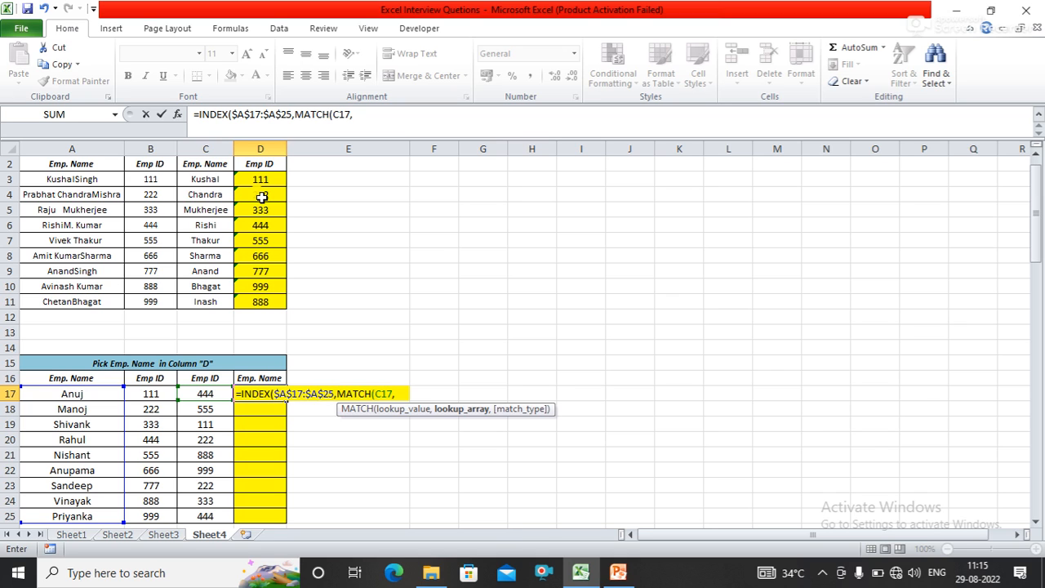
key(Left)
key(Left)
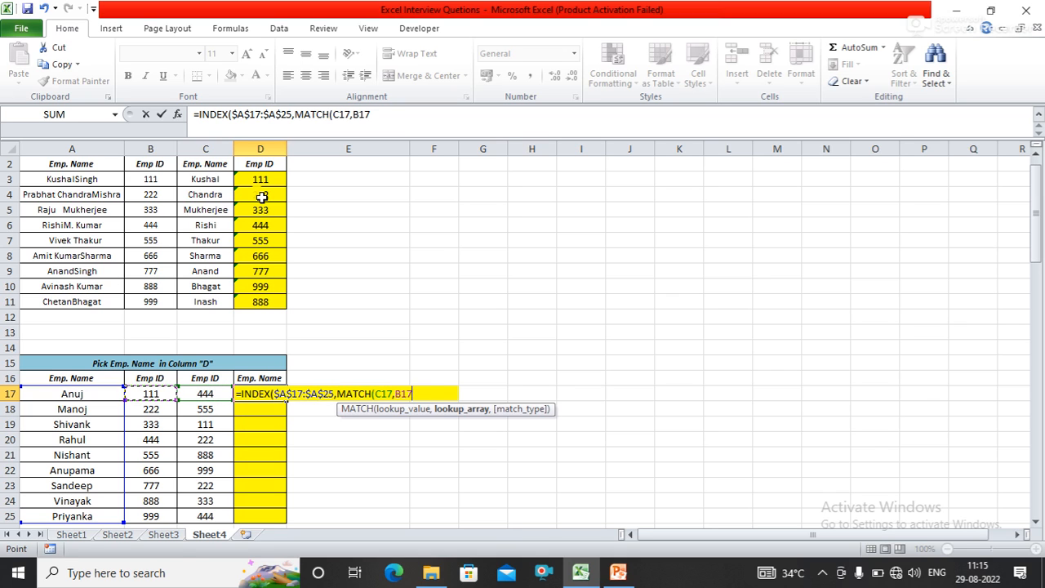
key(ctrl+shift+Down)
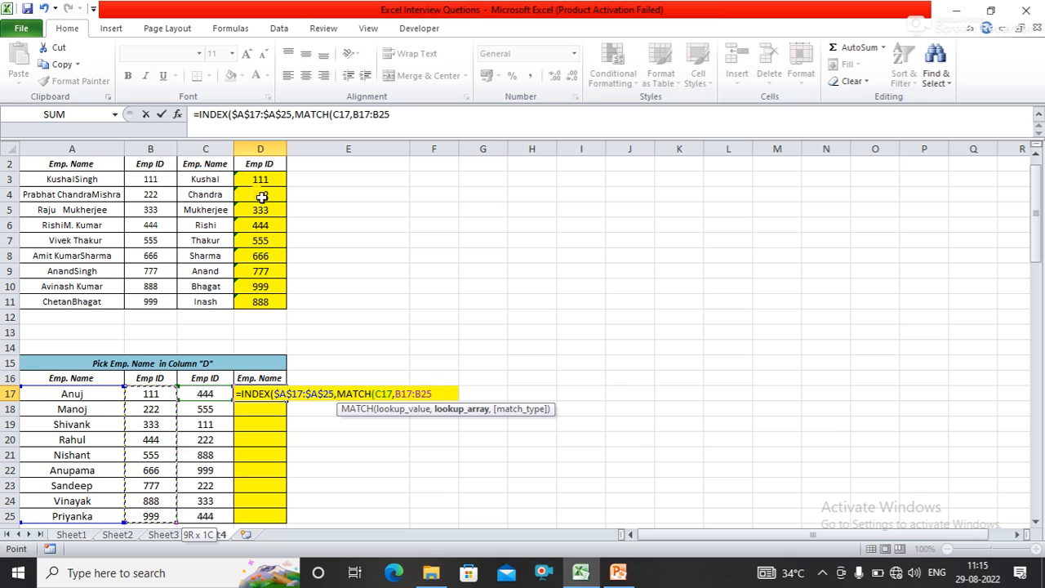
key(F4)
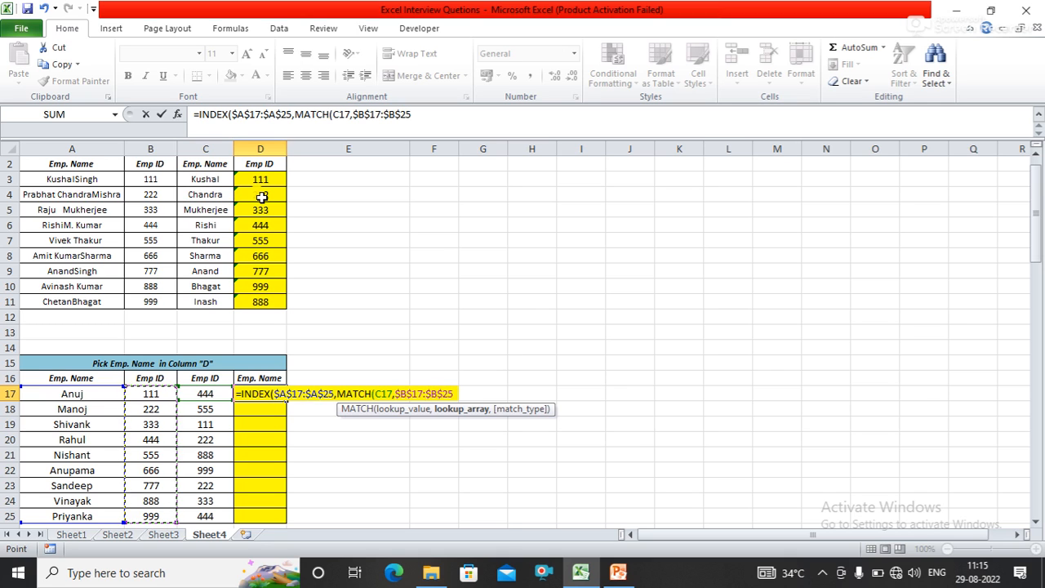
- Finish the INDEX-MATCH formula in D17 with the exact match type 0 and close both functions
text(,)
key(Down)
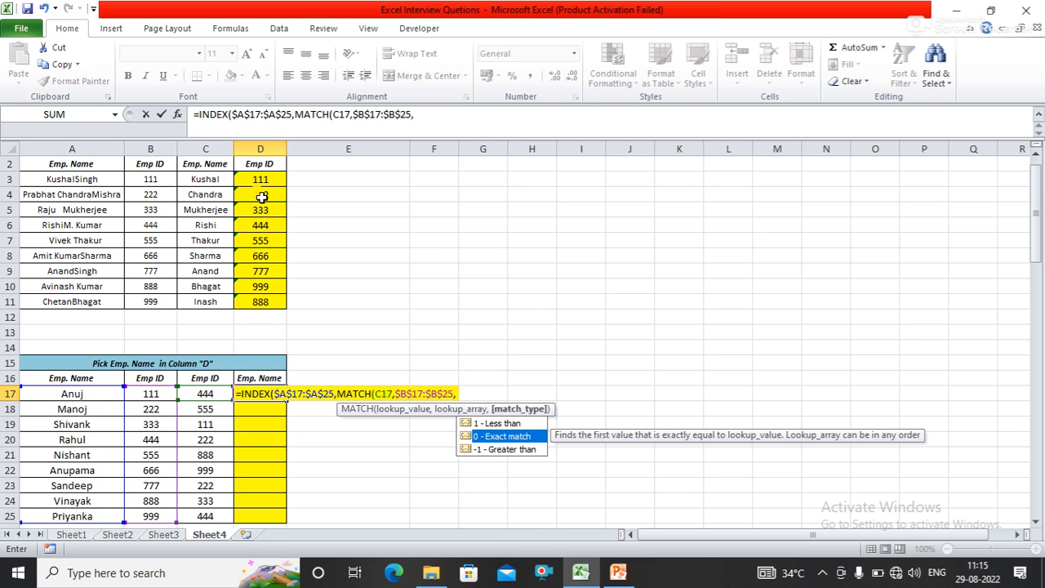
key(Tab)
text()))
key(Return)
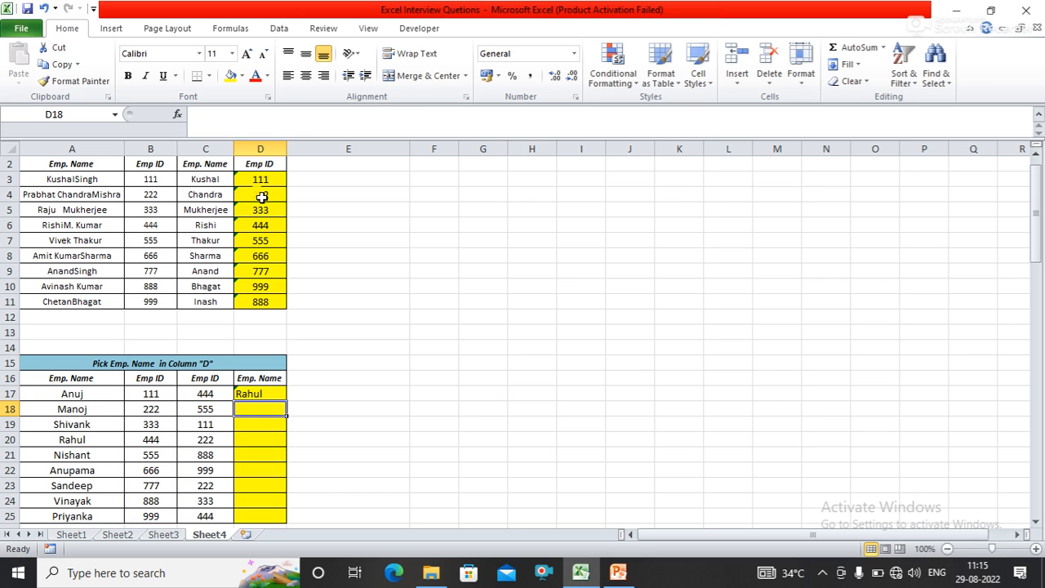
- Fill the INDEX-MATCH formula from D17 down to D25
key(Up)
key(shift+Down)
key(shift+Down)
key(shift+Down)
key(shift+Down)
key(shift+Down)
key(shift+Down)
key(shift+Down)
key(shift+Down)
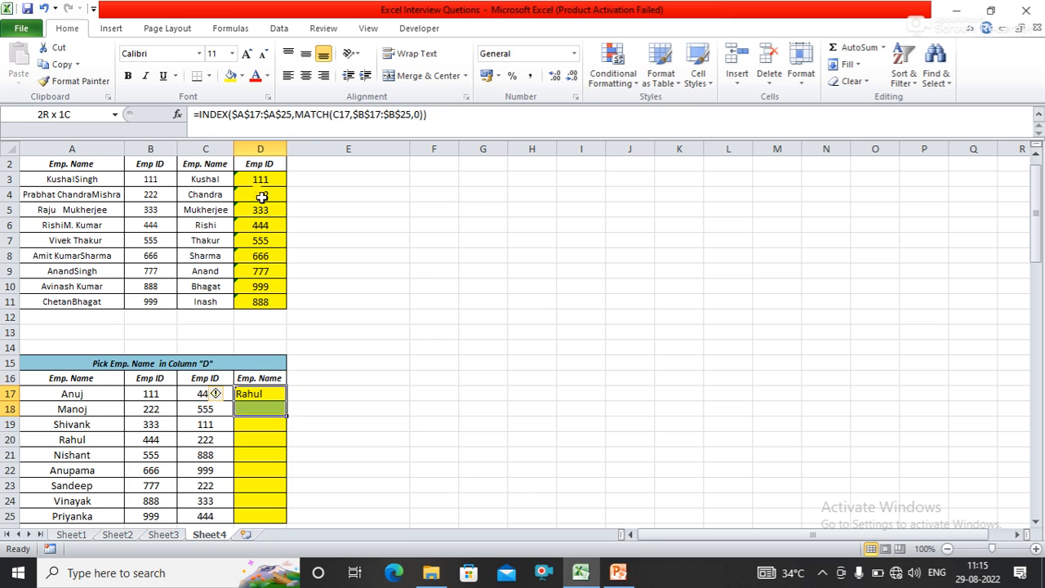
scroll(262, 196, down, 1)
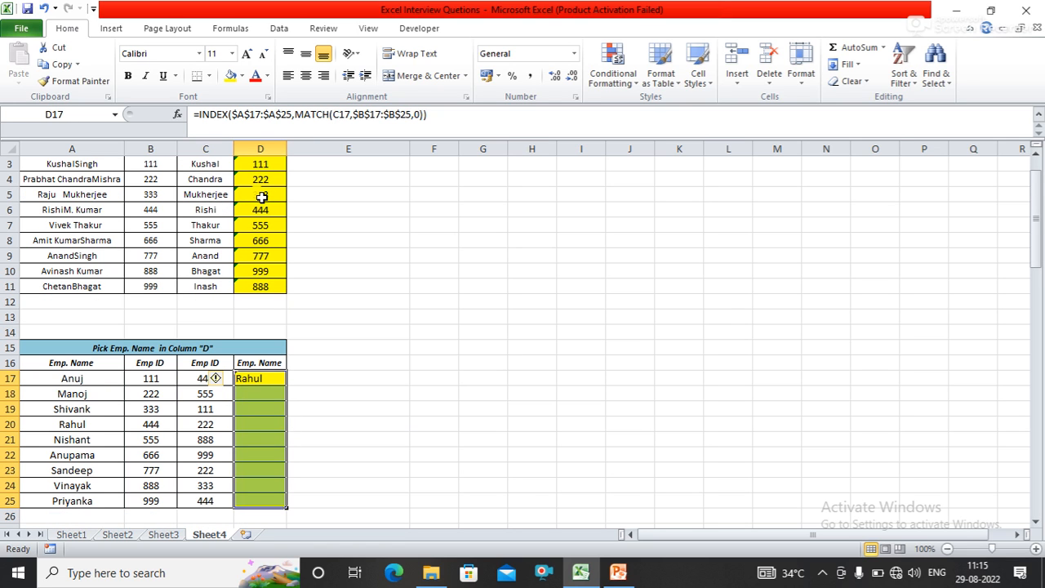
key(ctrl+d)
- Look over the filled Emp. Name column of the second table and the marks table below it
key(Left)
key(Right)
key(Left)
key(Left)
key(Left)
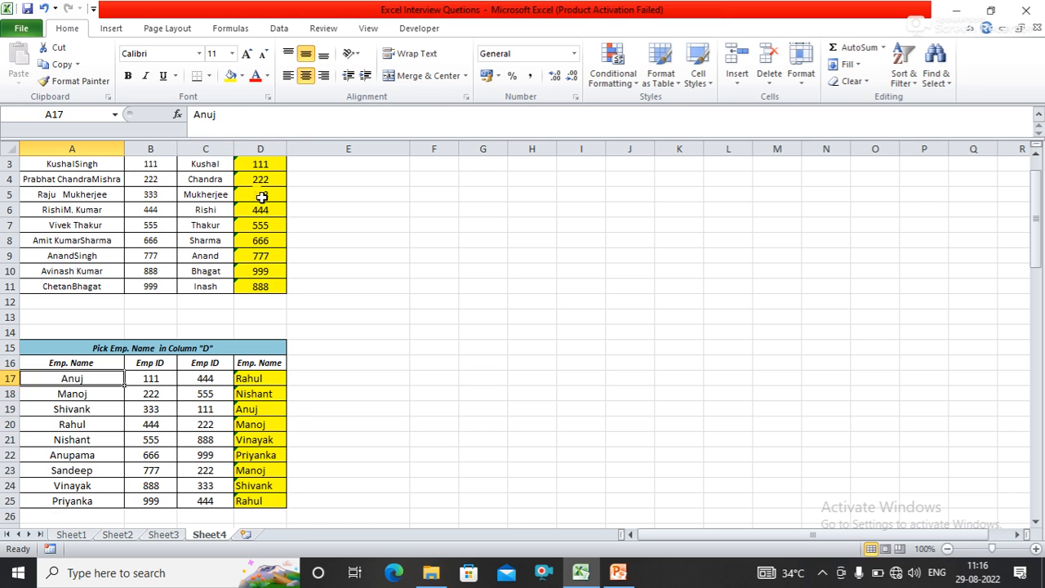
key(Down)
key(Down)
key(Down)
key(Down)
key(Down)
key(Down)
key(Down)
key(Down)
key(Down)
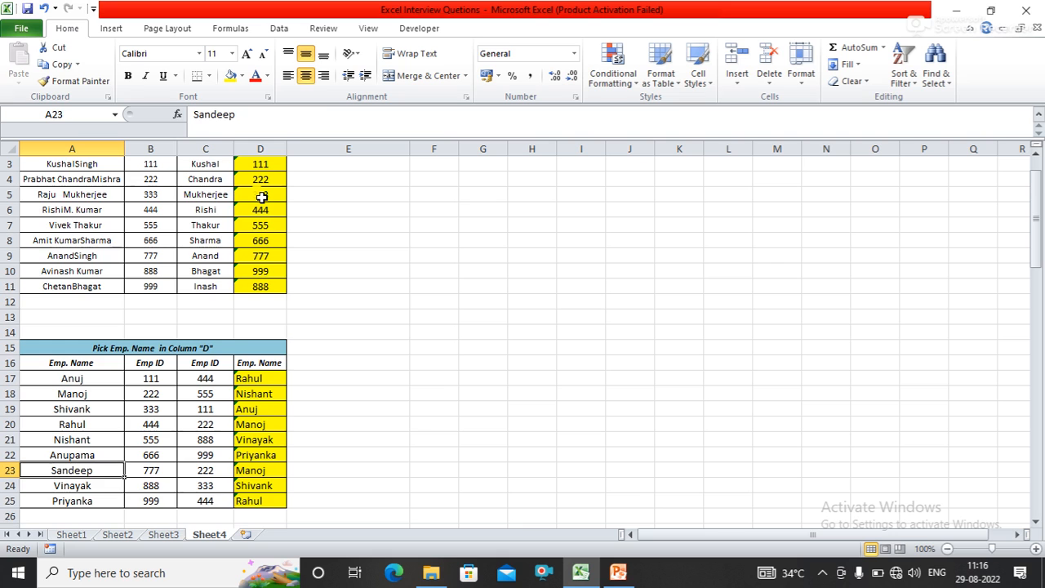
key(Down)
key(Down)
key(Down)
key(Down)
key(Down)
key(Down)
key(Down)
key(Down)
key(Down)
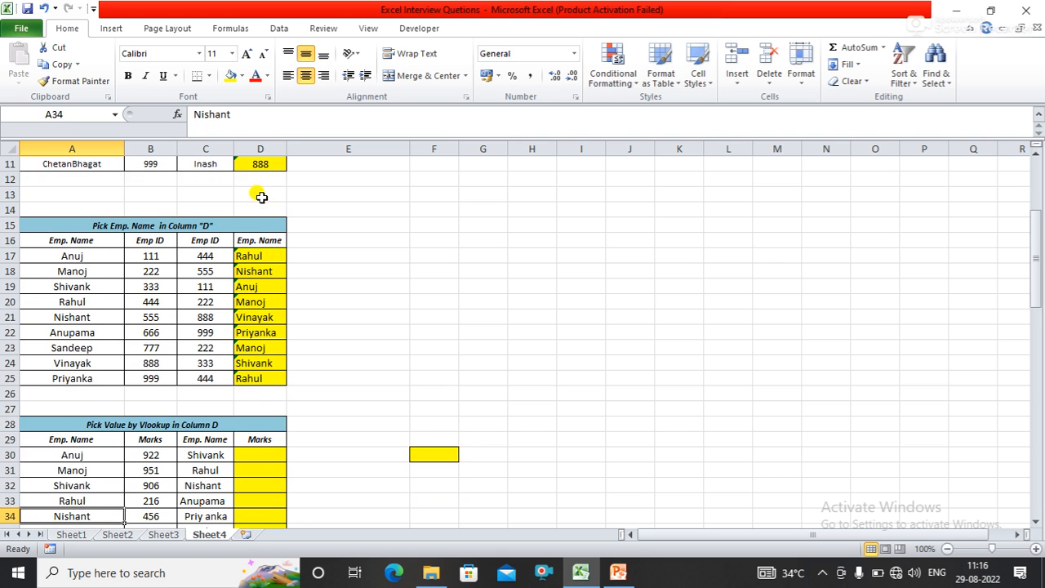
key(Up)
key(Up)
key(Up)
key(Up)
key(Up)
key(Up)
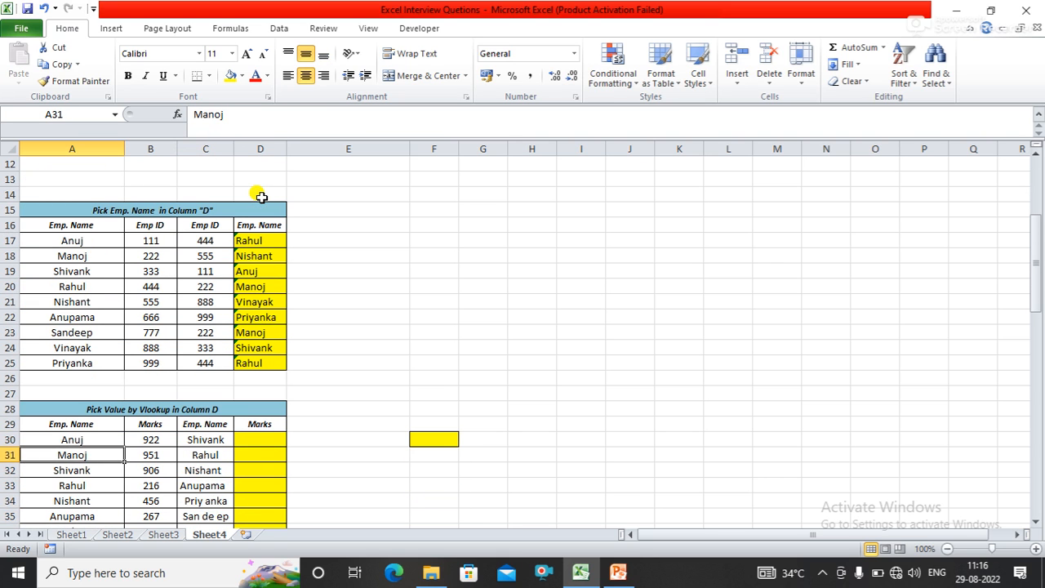
key(Up)
- Start a VLOOKUP formula in D30 of the marks table with C30 as the lookup value
key(Right)
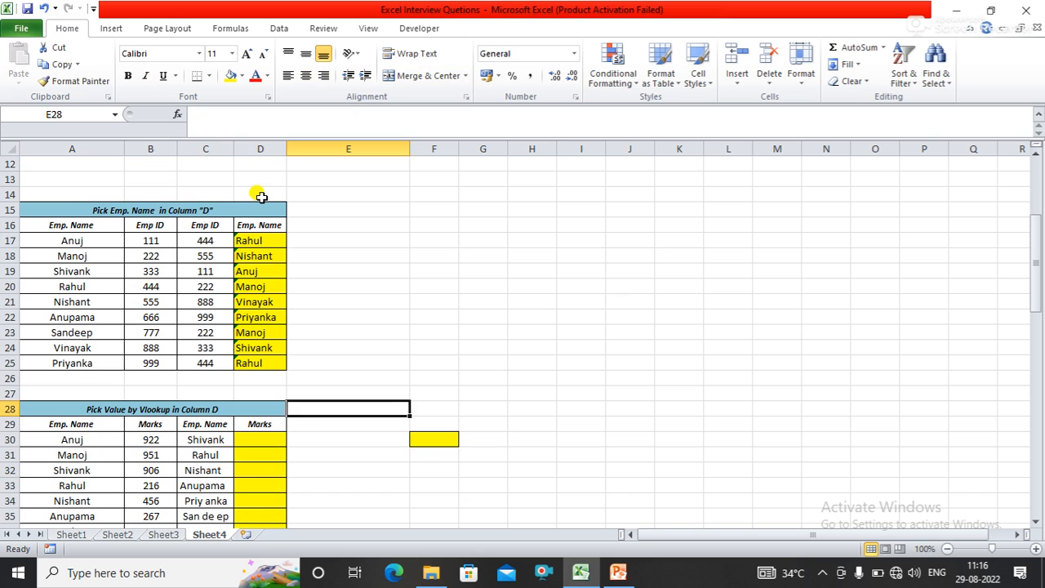
key(Down)
key(Down)
key(Down)
key(Left)
key(Up)
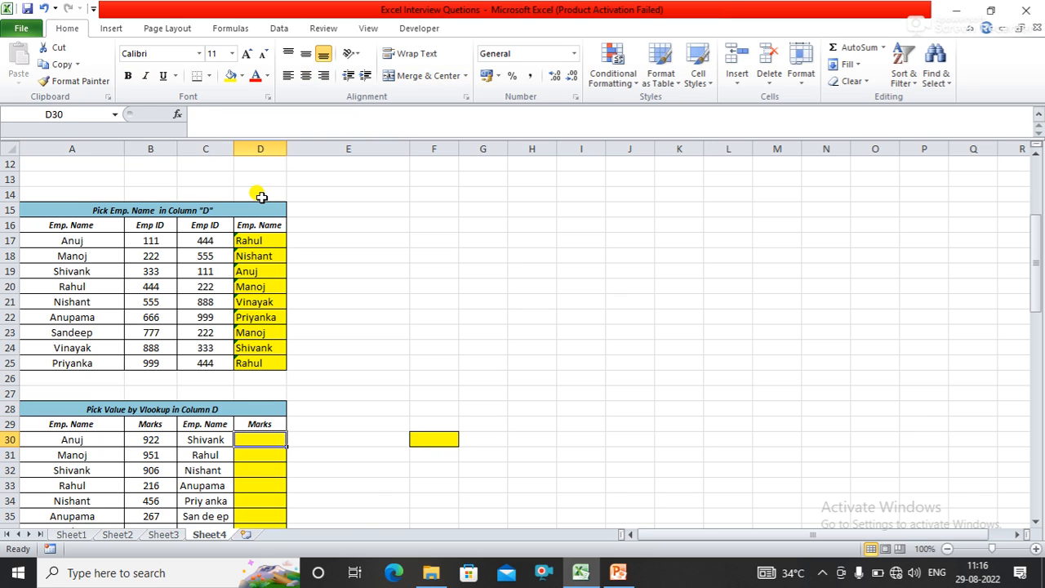
text(=VLOOKUP()
key(Left)
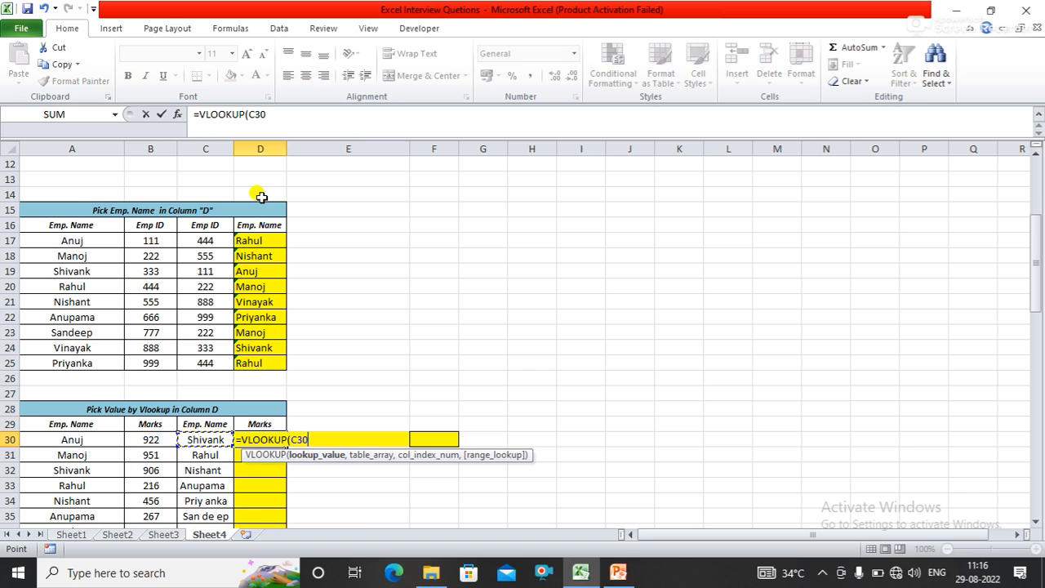
text(,)
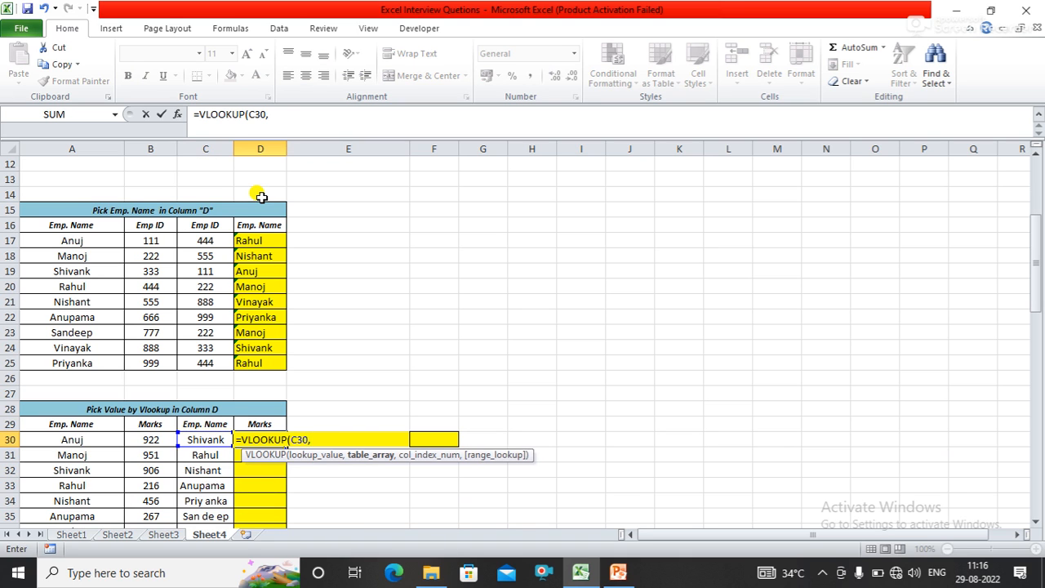
- Complete the VLOOKUP in D30 with the absolute table range $A$30:$B$38, column index 2 and exact match 0
key(Left)
key(Left)
key(Left)
key(shift+Right)
key(shift+Down)
key(shift+Down)
key(shift+Down)
key(shift+Down)
key(shift+Down)
key(shift+Down)
key(shift+Down)
key(shift+Down)
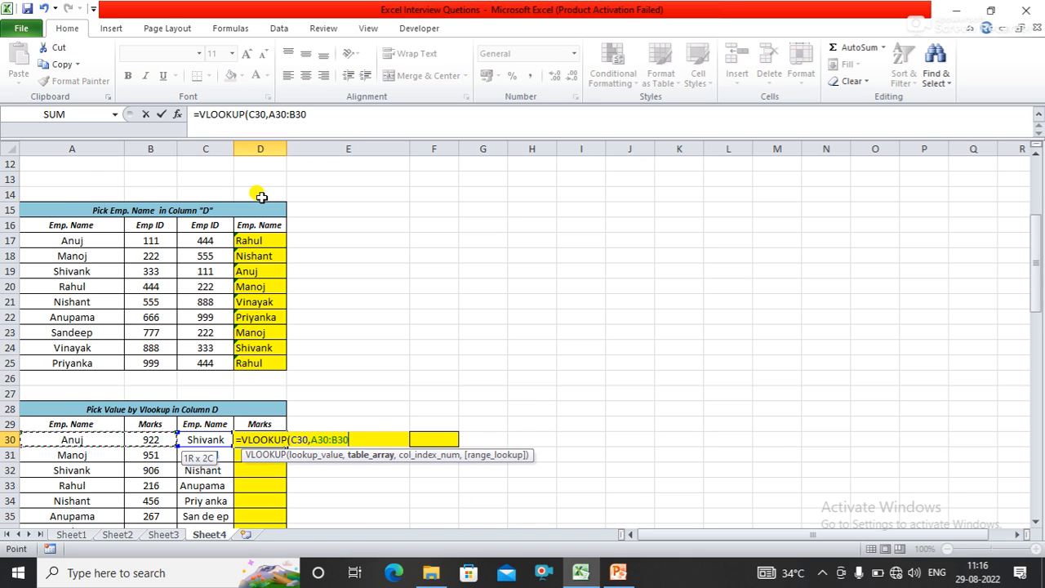
key(F4)
text(,)
text(2,0))
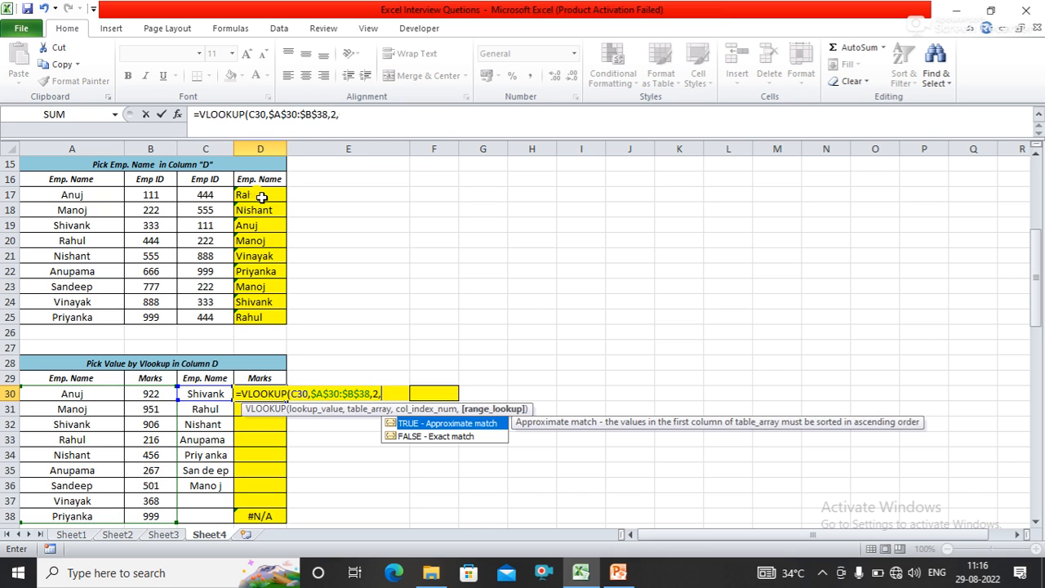
key(Return)
- Fill the plain VLOOKUP formula from D30 down to D37
key(Up)
key(shift+Down)
key(shift+Down)
key(shift+Down)
key(shift+Down)
key(shift+Down)
key(shift+Down)
key(shift+Down)
key(ctrl+d)
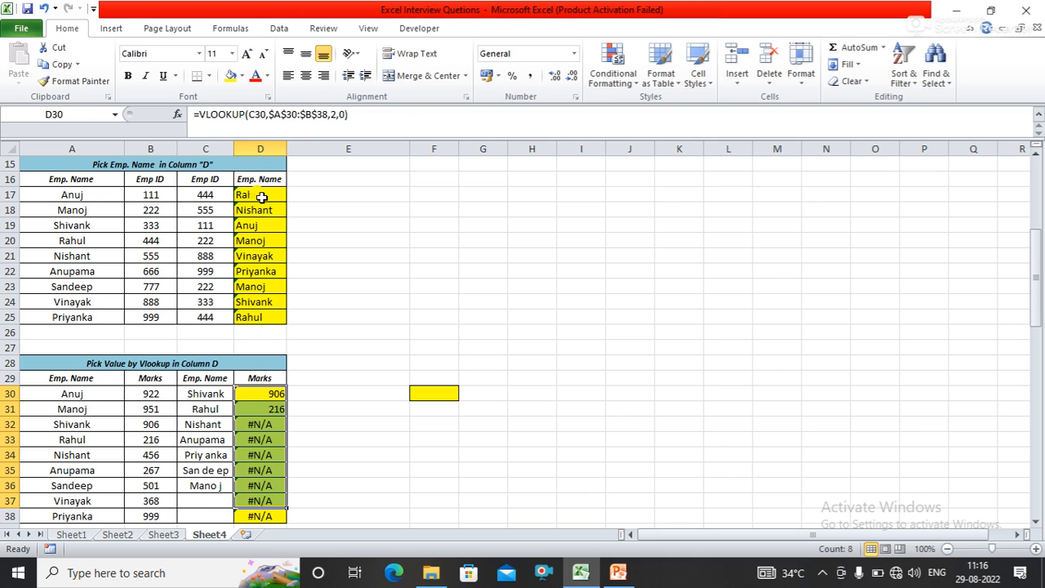
- Wrap the C30 lookup value in D30's VLOOKUP as CLEAN(TRIM(C30))
key(Left)
key(Down)
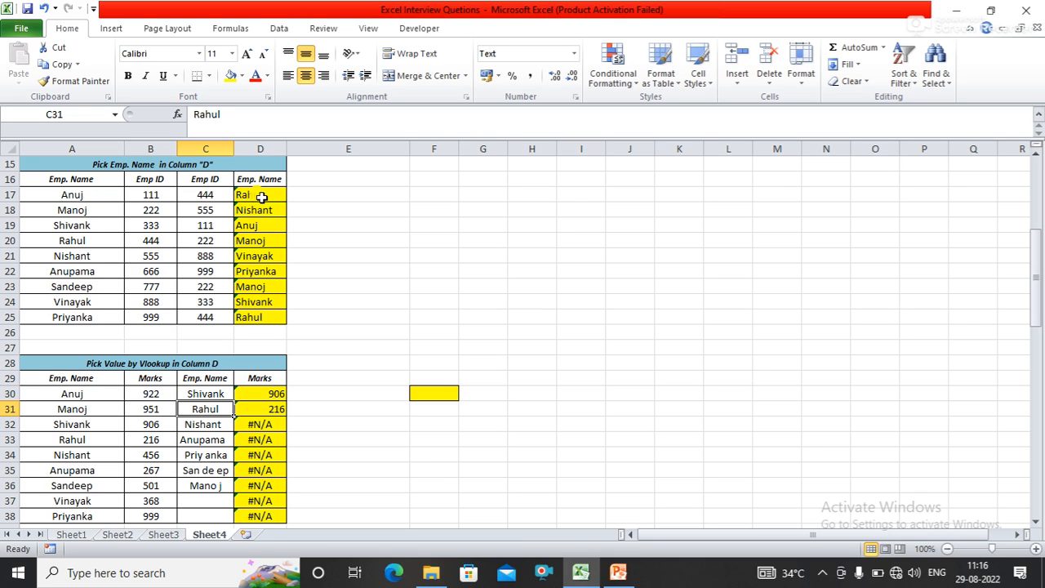
key(Down)
key(Up)
key(Up)
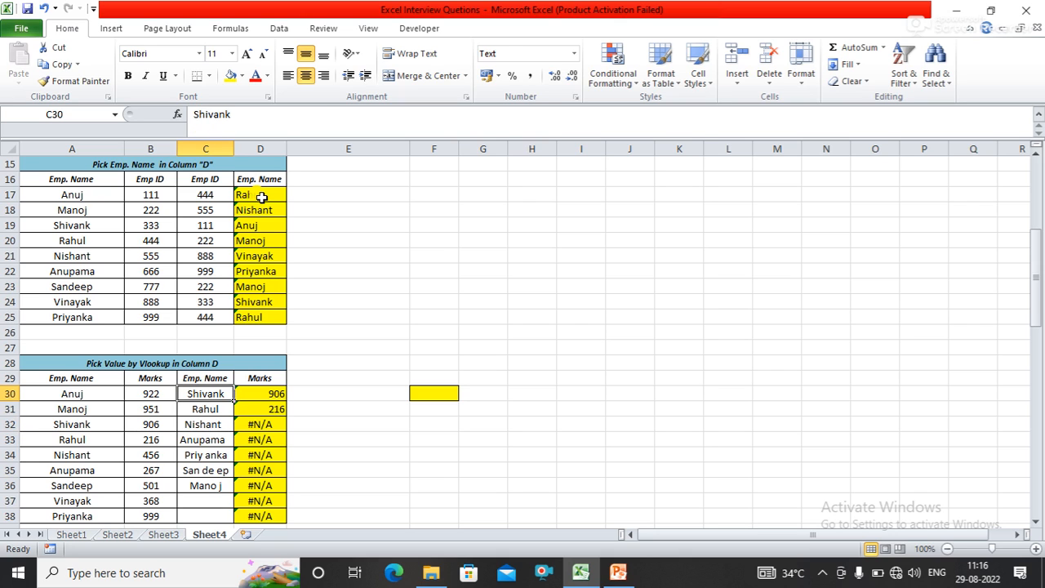
key(Right)
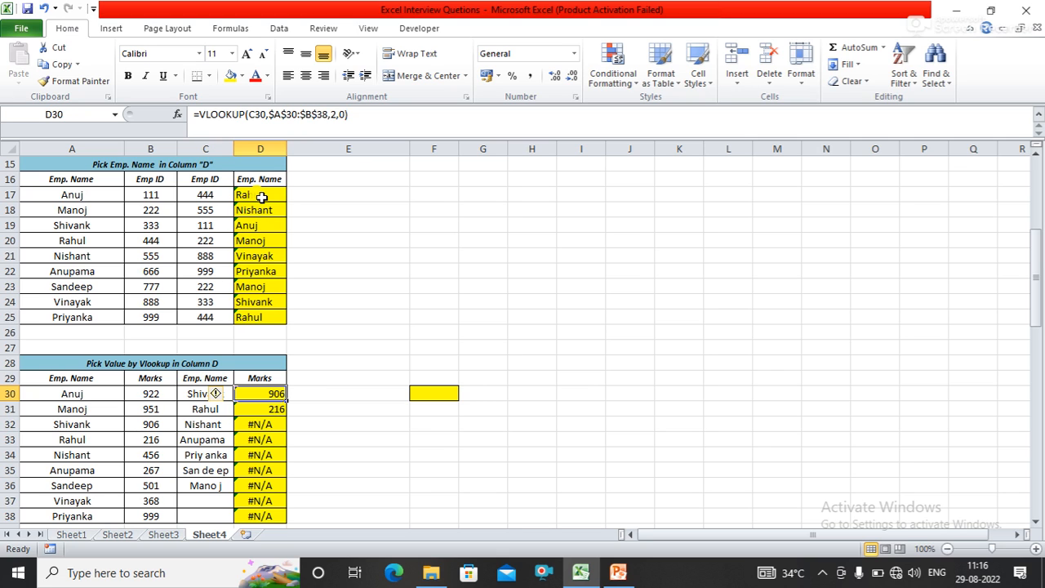
click(246, 112)
text(CLEAN()
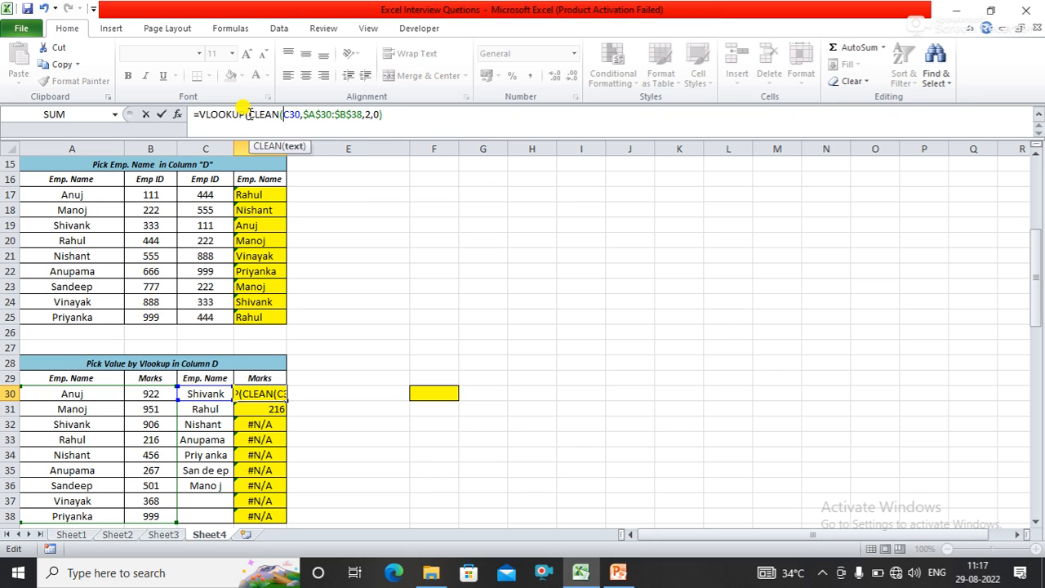
text(TRIM()
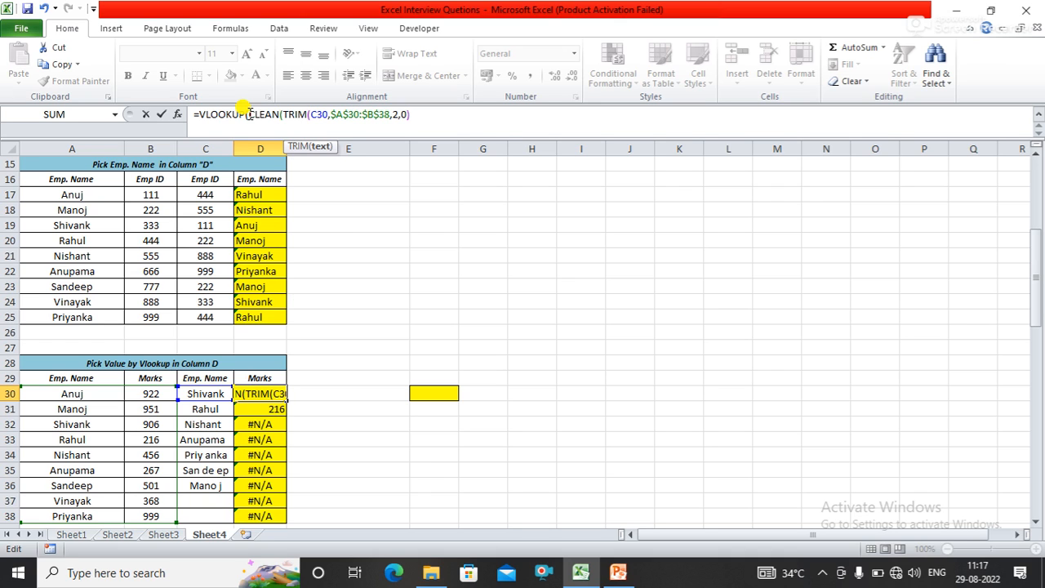
double_click(320, 114)
text(),)
text())
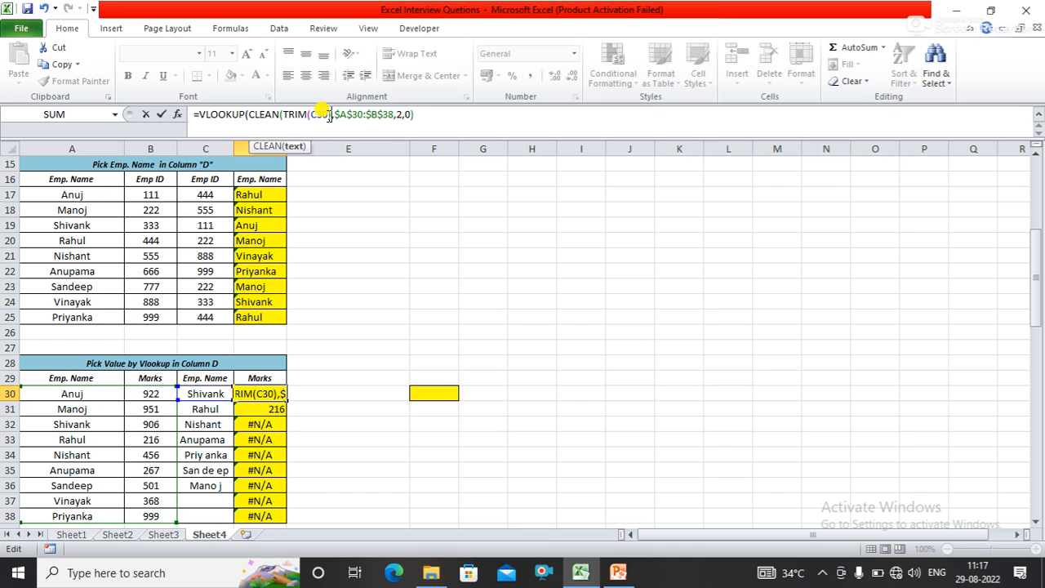
key(Right)
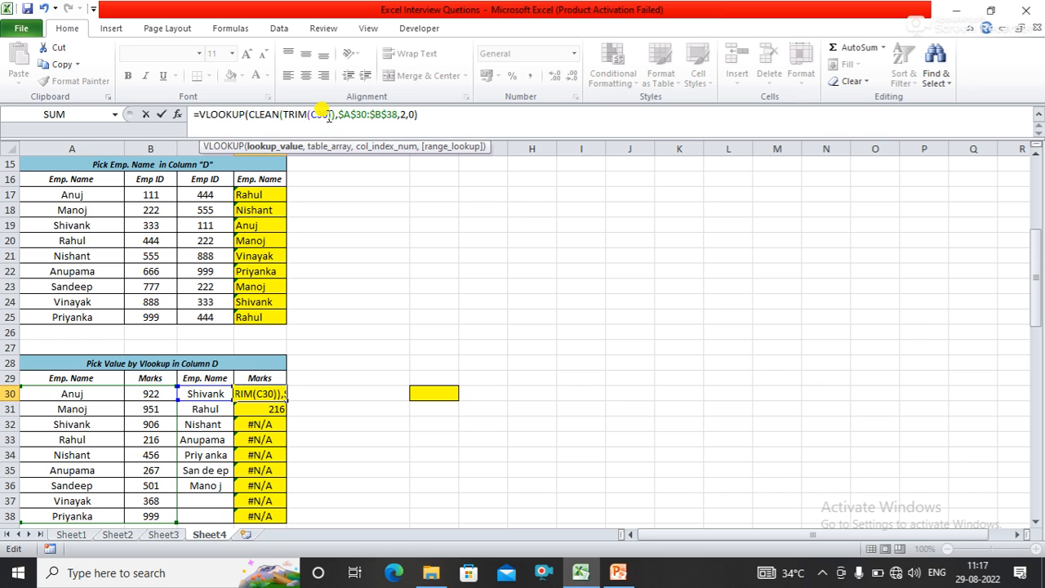
key(Return)
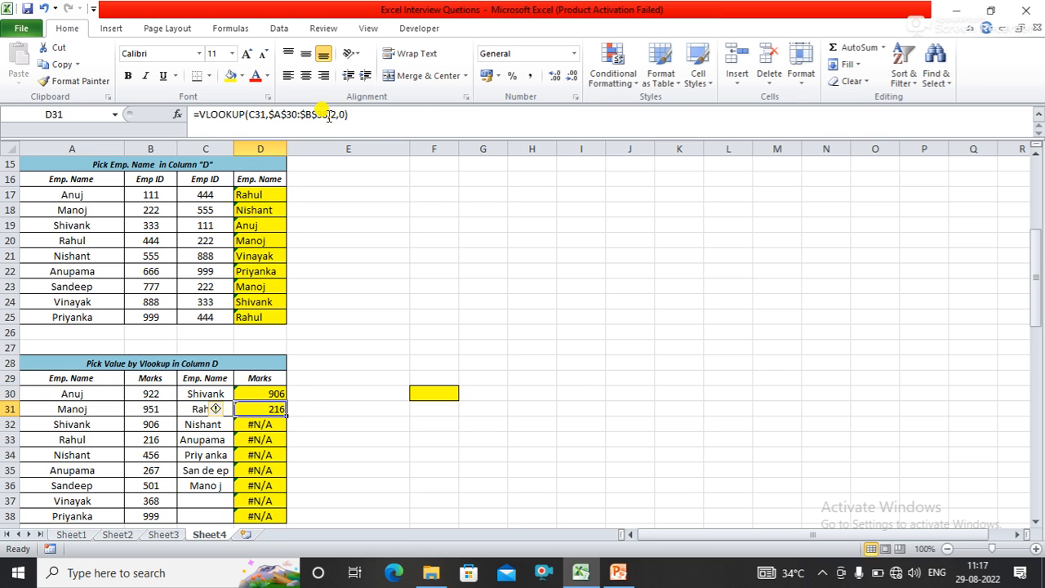
- Fill the VLOOKUP formula with CLEAN and TRIM from D30 down to D38
key(Up)
key(shift+Down)
key(shift+Down)
key(shift+Down)
key(shift+Down)
key(shift+Down)
key(shift+Down)
key(shift+Down)
key(shift+Down)
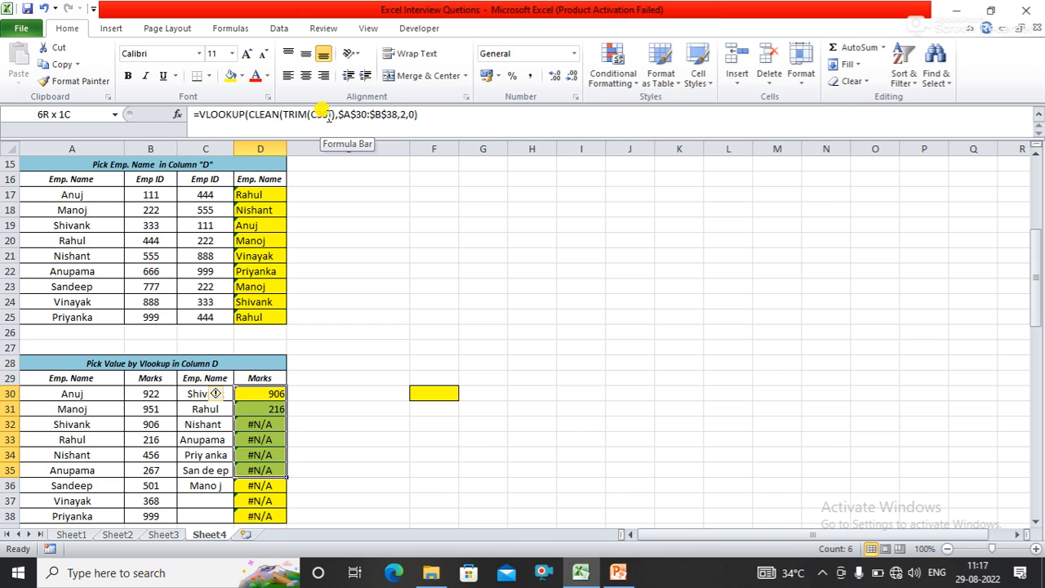
key(ctrl+d)
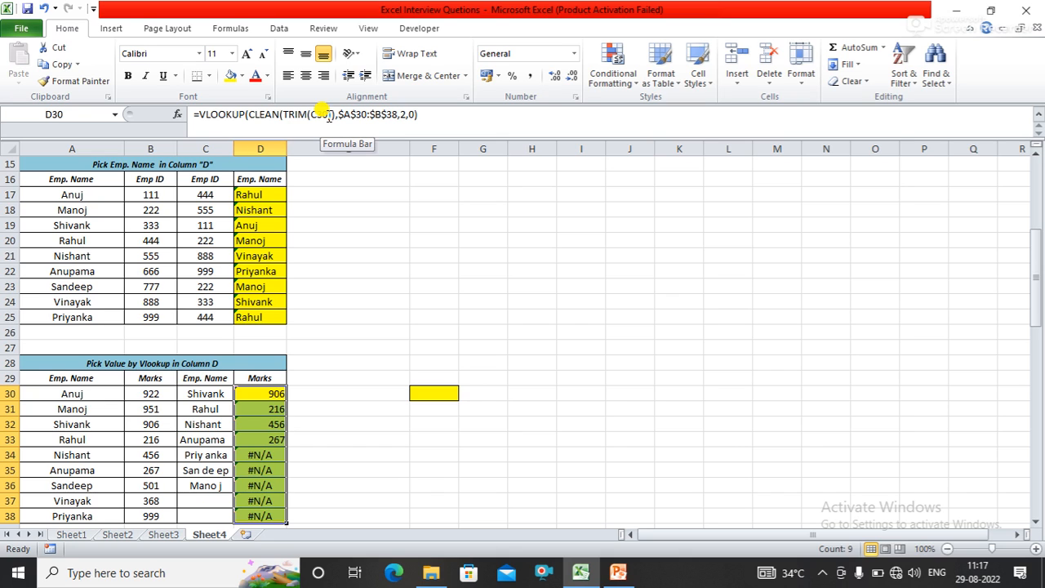
- Wrap D34's VLOOKUP formula in IFERROR as the value argument, leaving the value_if_error argument open
click(200, 453)
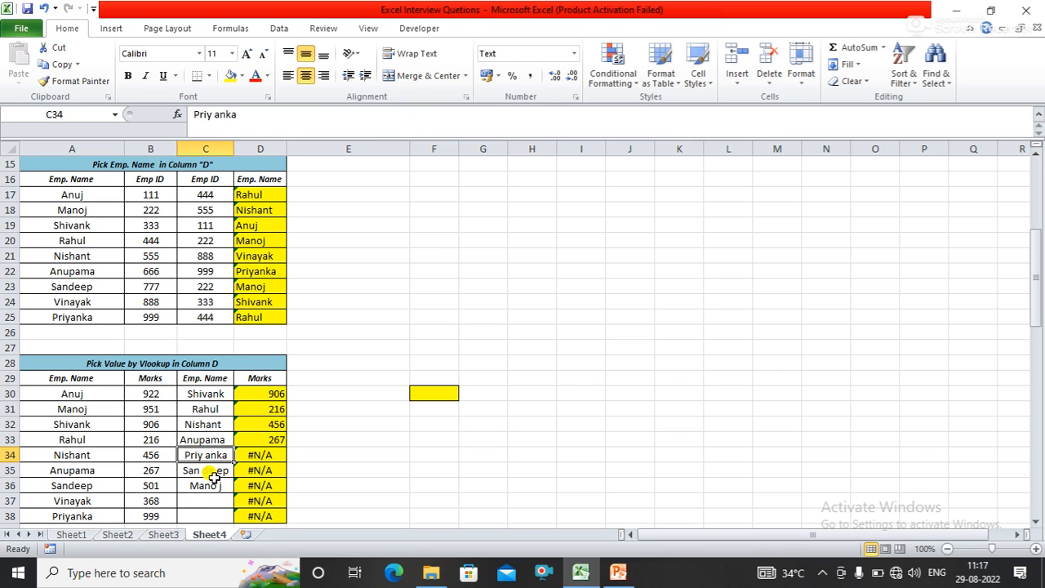
click(212, 483)
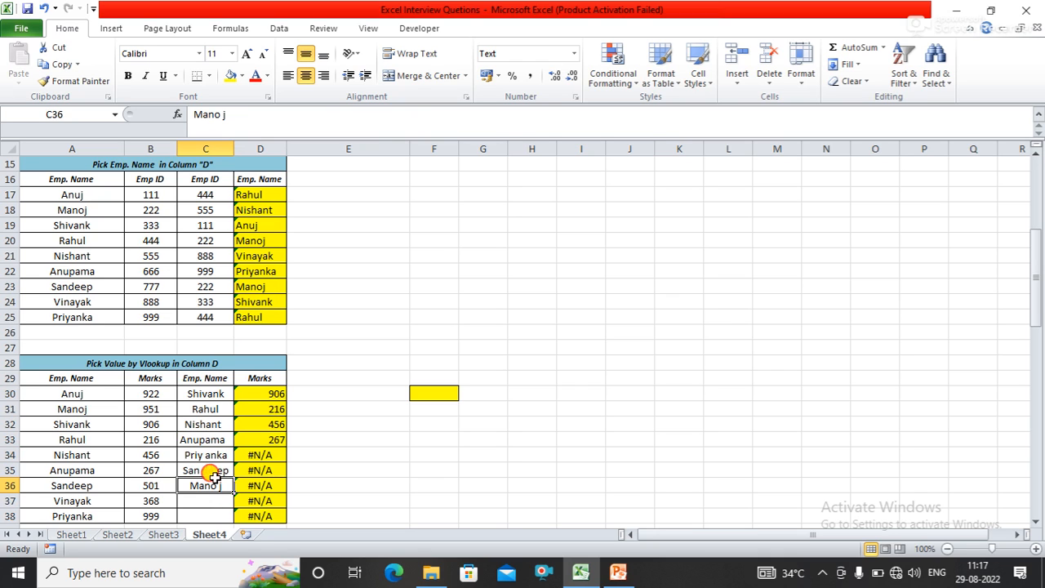
click(215, 458)
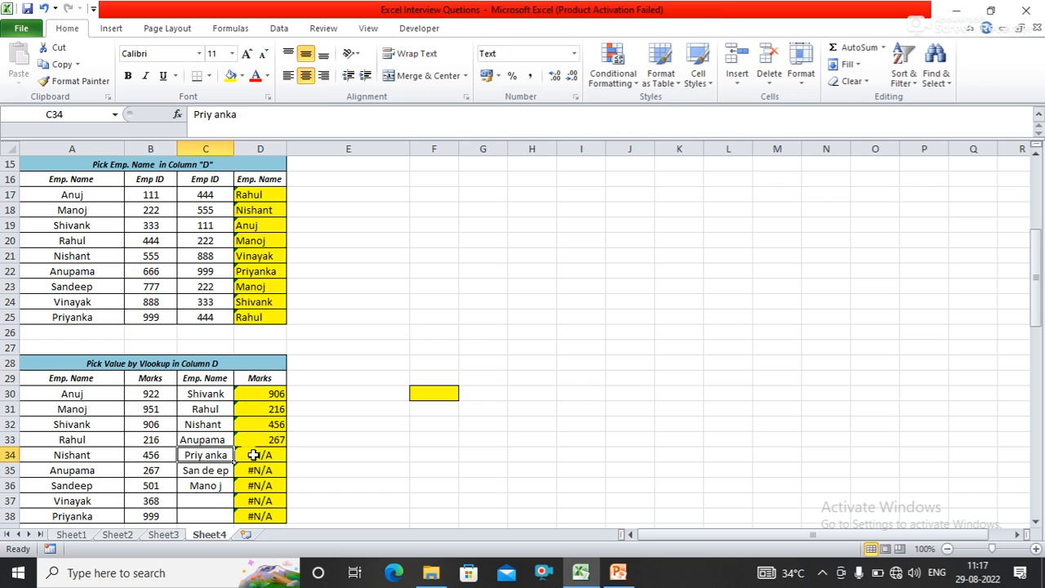
click(253, 455)
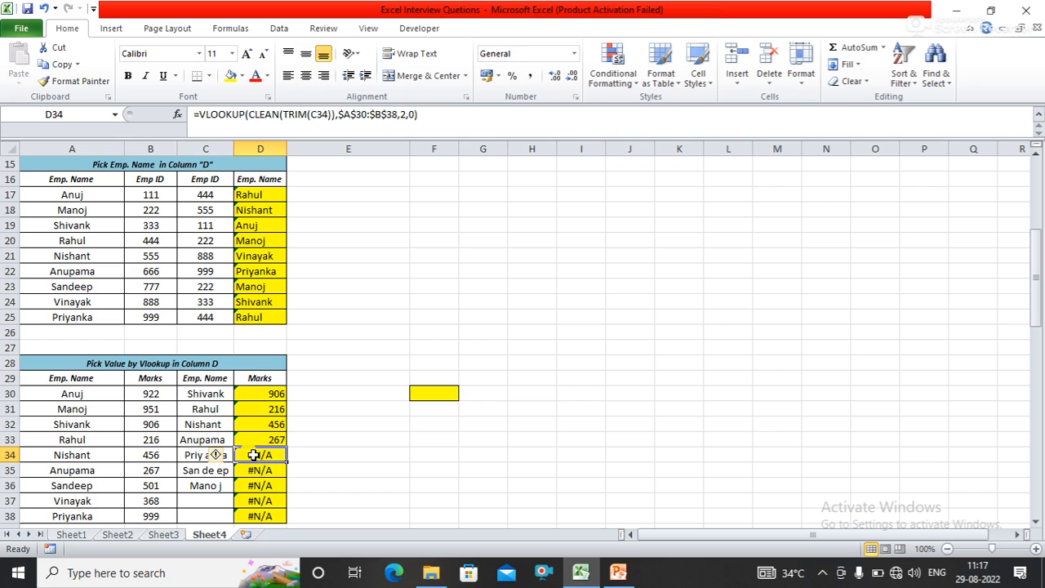
click(199, 114)
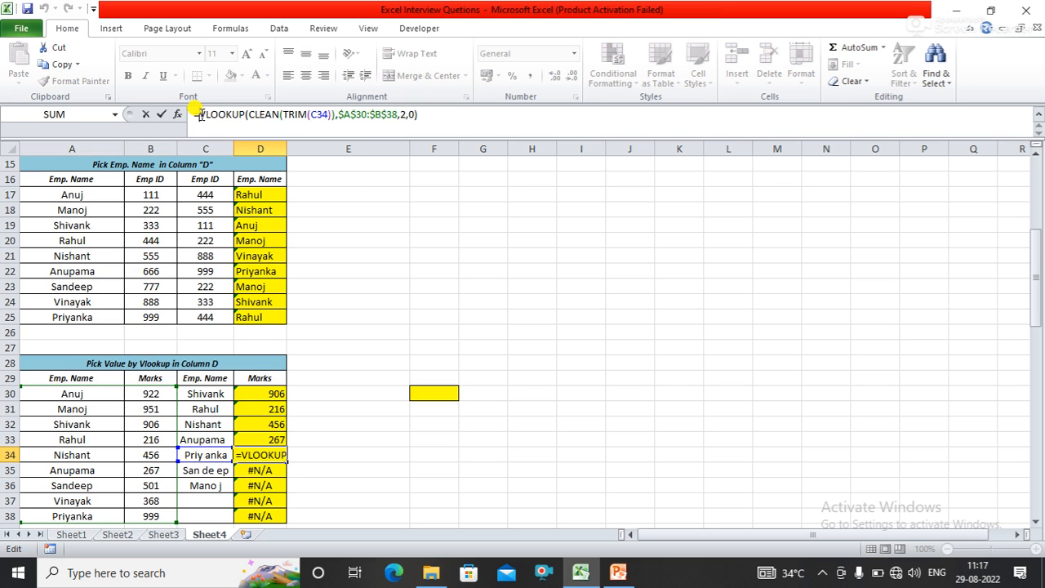
text(IFERROR()
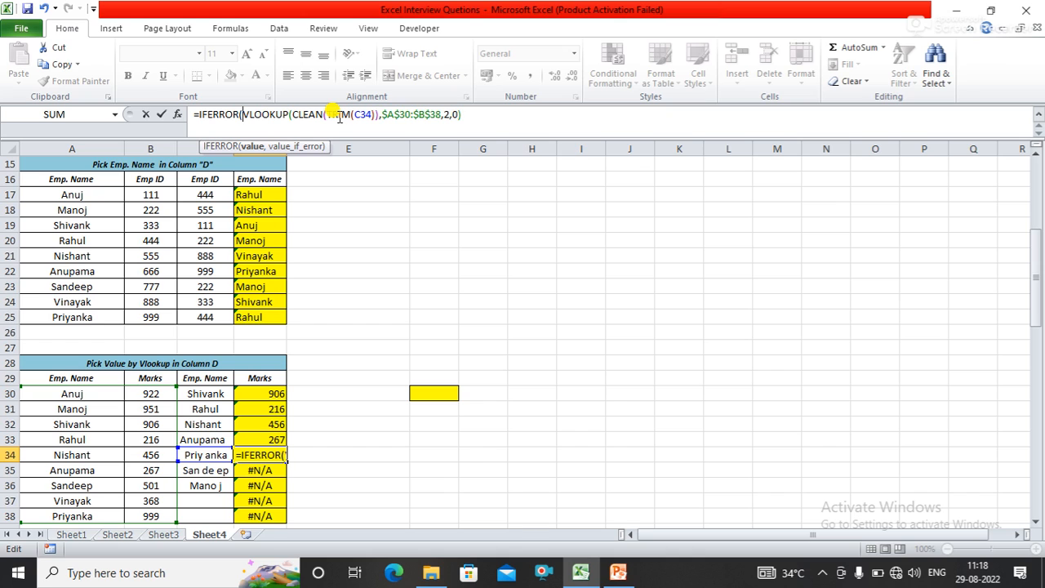
click(489, 116)
text(,)
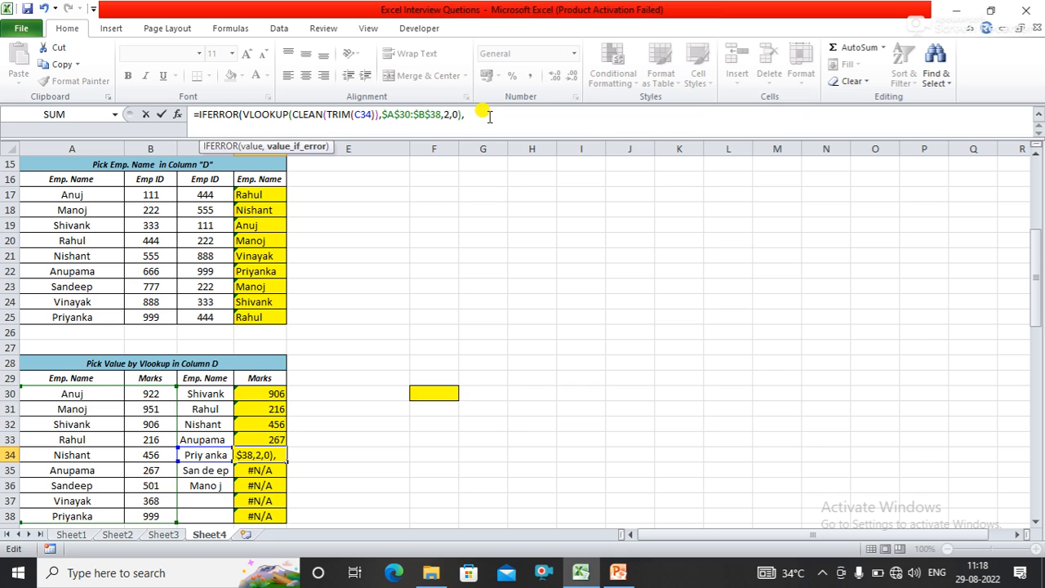
- Add a fallback VLOOKUP as D34's value_if_error, with SUBSTITUTE(C30," ","") as its lookup value
text(VLOOKUP()
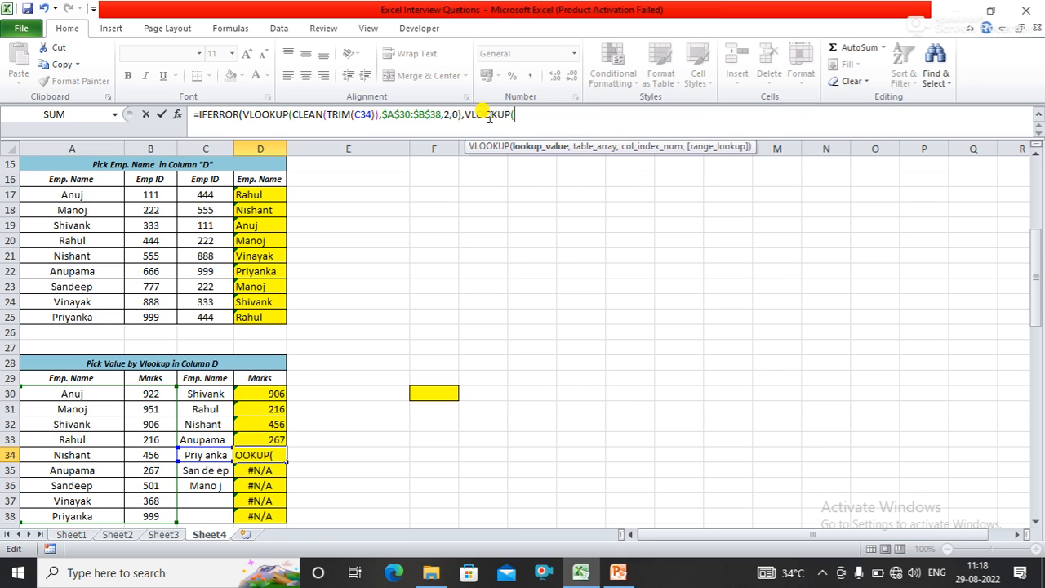
text(SUBSTITUTE()
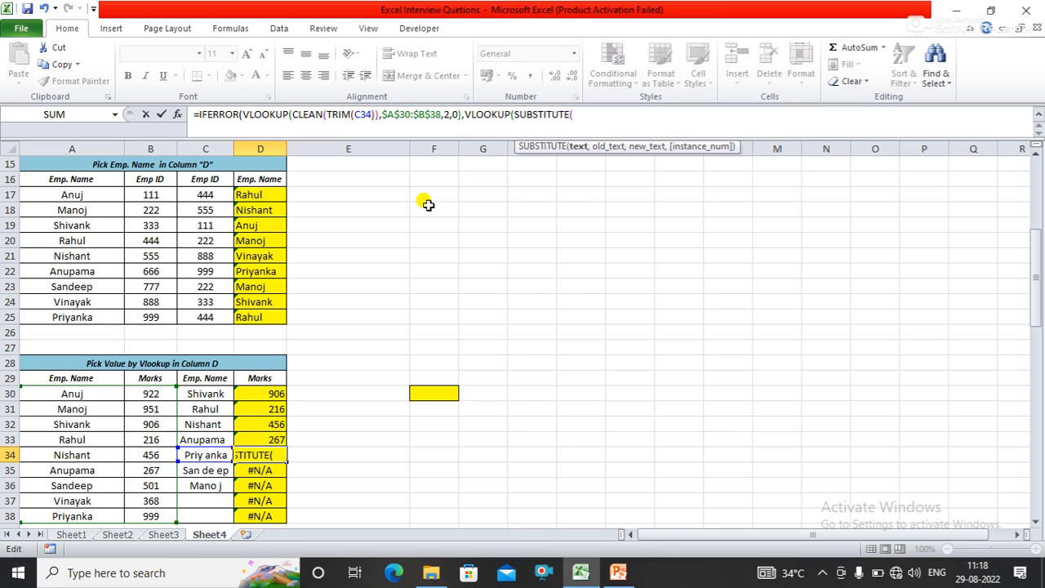
click(211, 393)
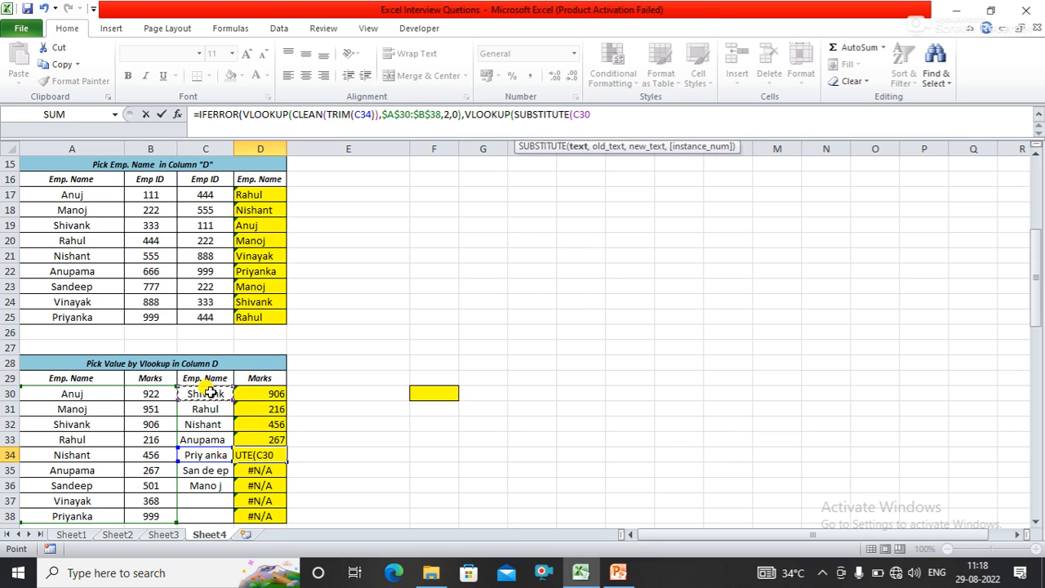
text(," ",""))
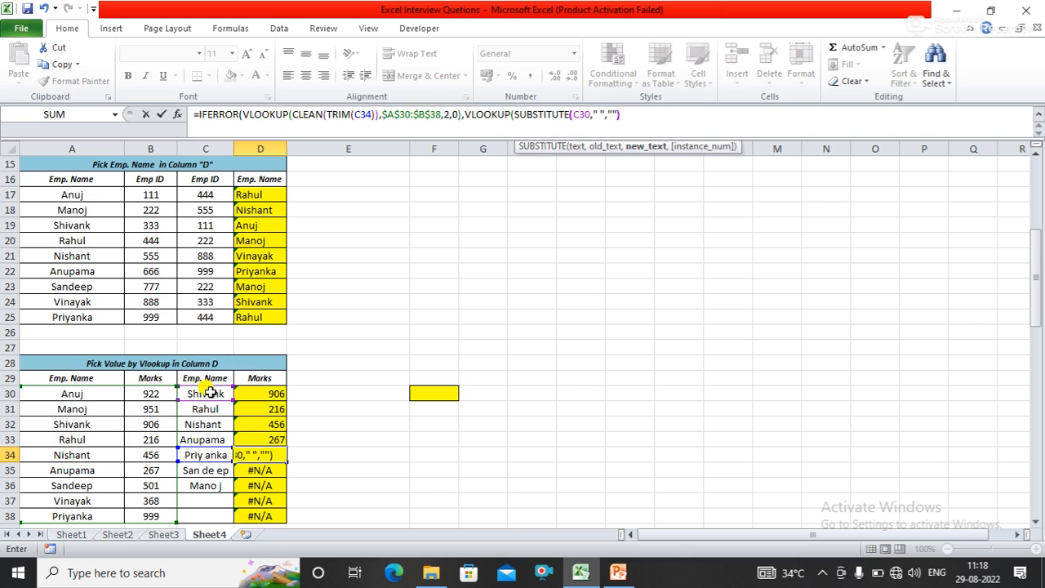
text(,)
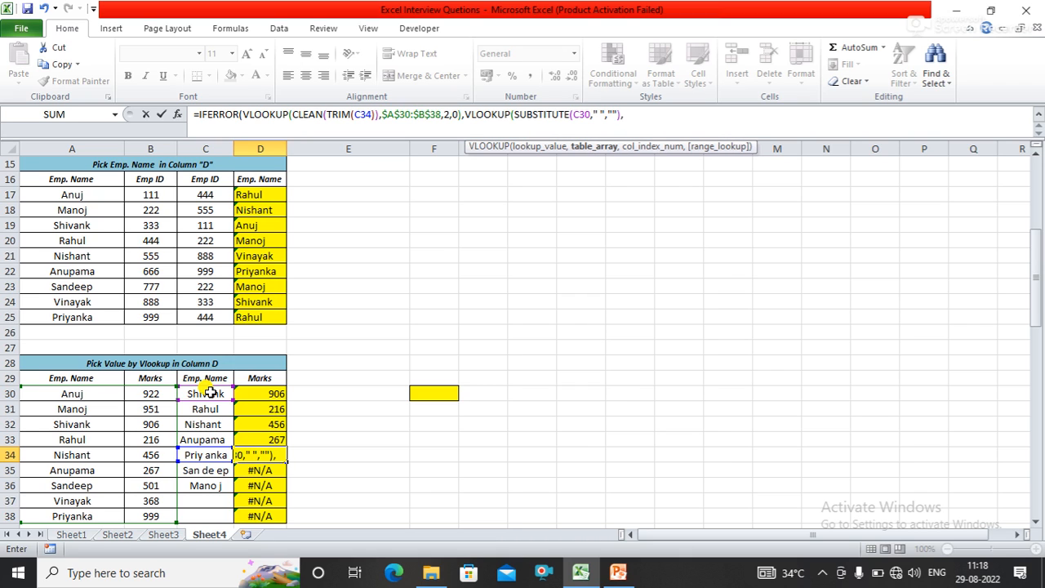
- Complete D34's fallback VLOOKUP with the absolute table range $A$30:$B$38, column index 2 and exact match 0
click(62, 393)
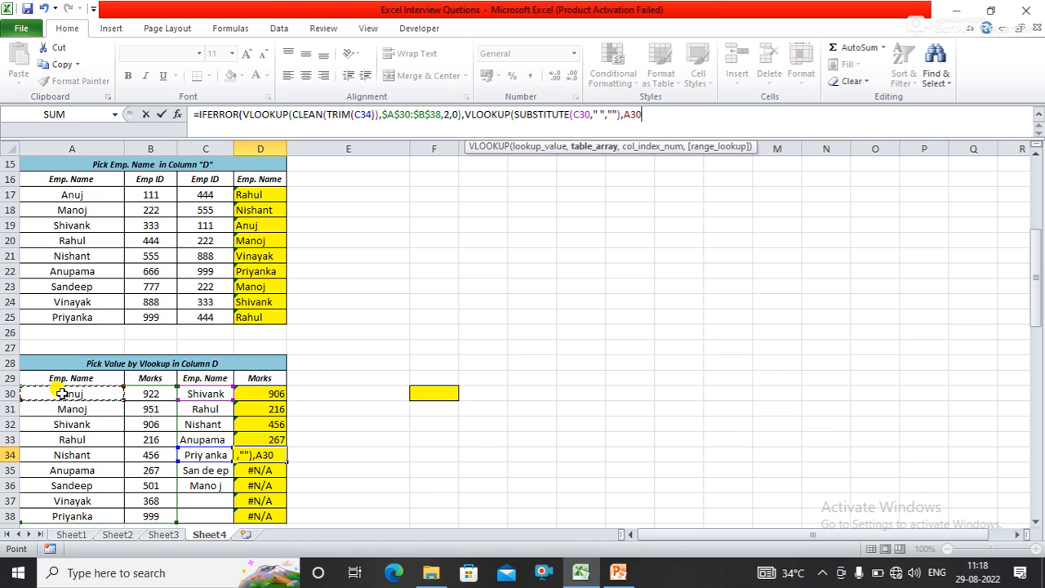
key(shift+Right)
key(shift+Down)
key(shift+Down)
key(shift+Down)
key(shift+Down)
key(shift+Down)
key(shift+Down)
key(shift+Down)
key(shift+Down)
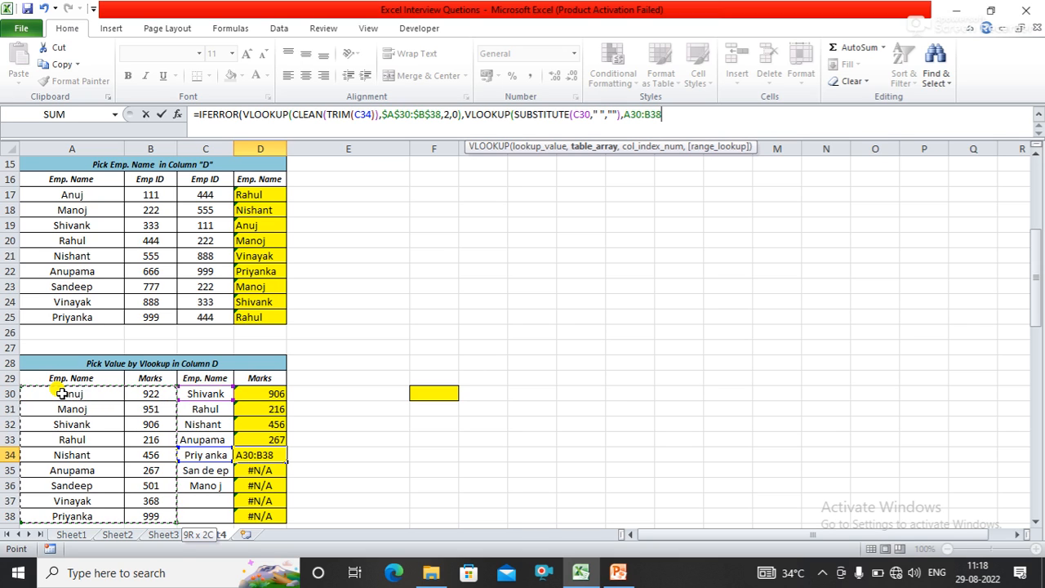
key(F4)
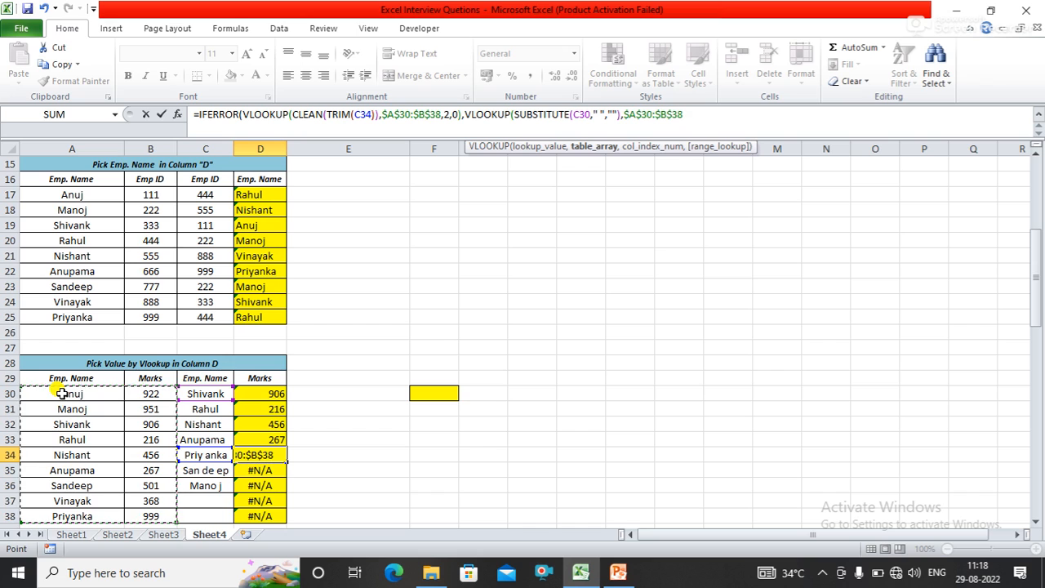
text(,2)
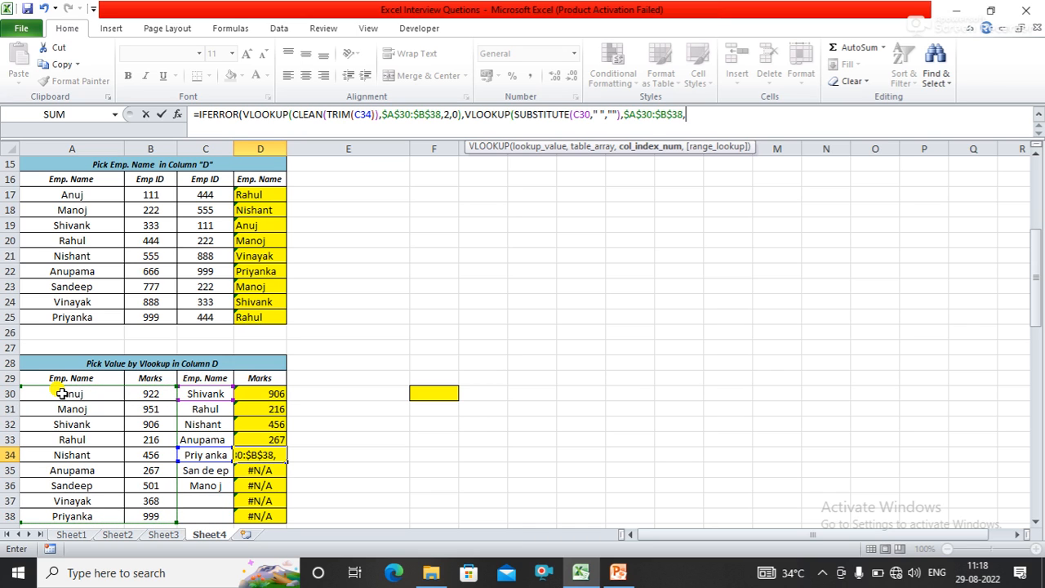
text(,)
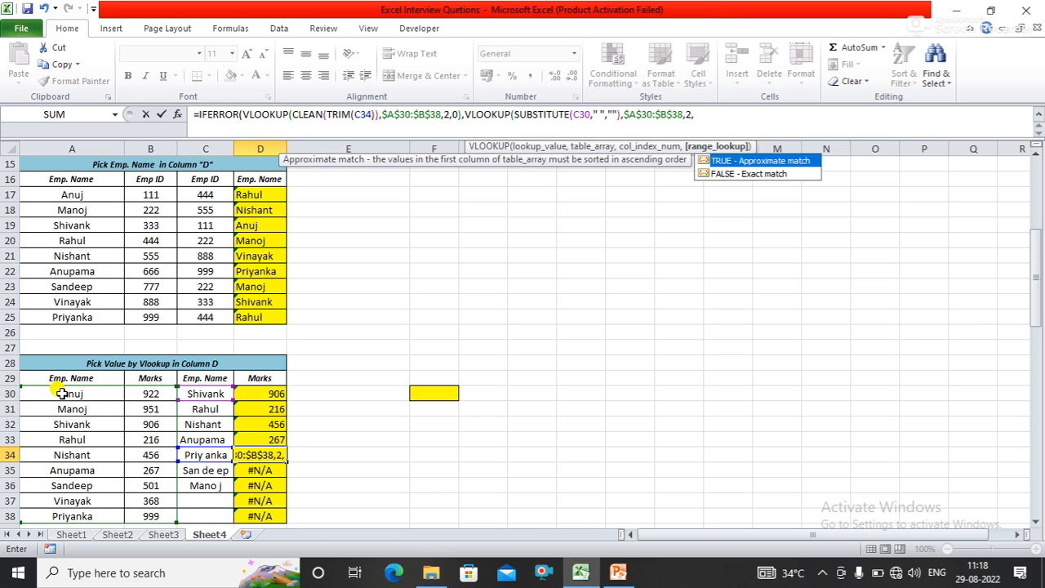
text(0)))
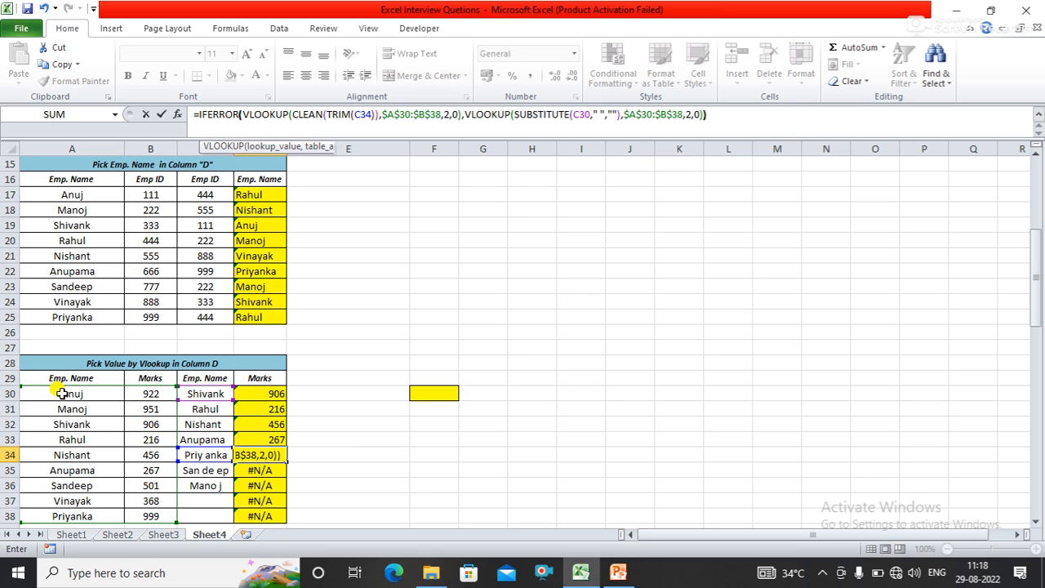
key(Return)
- Copy the IFERROR formula from D34 into D30
key(Up)
key(Up)
key(Up)
key(Up)
key(Up)
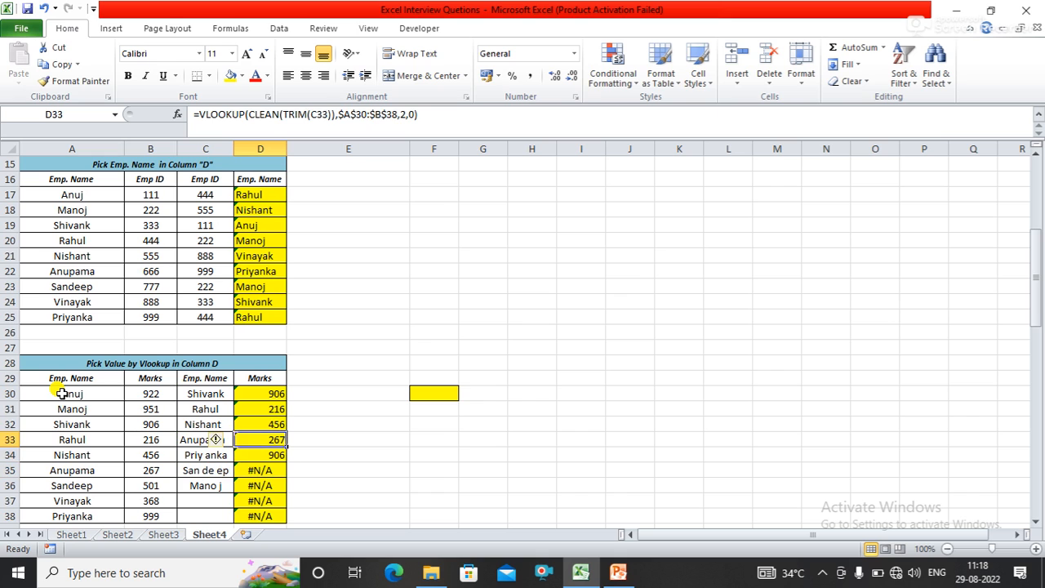
key(Down)
key(Down)
key(Down)
key(Down)
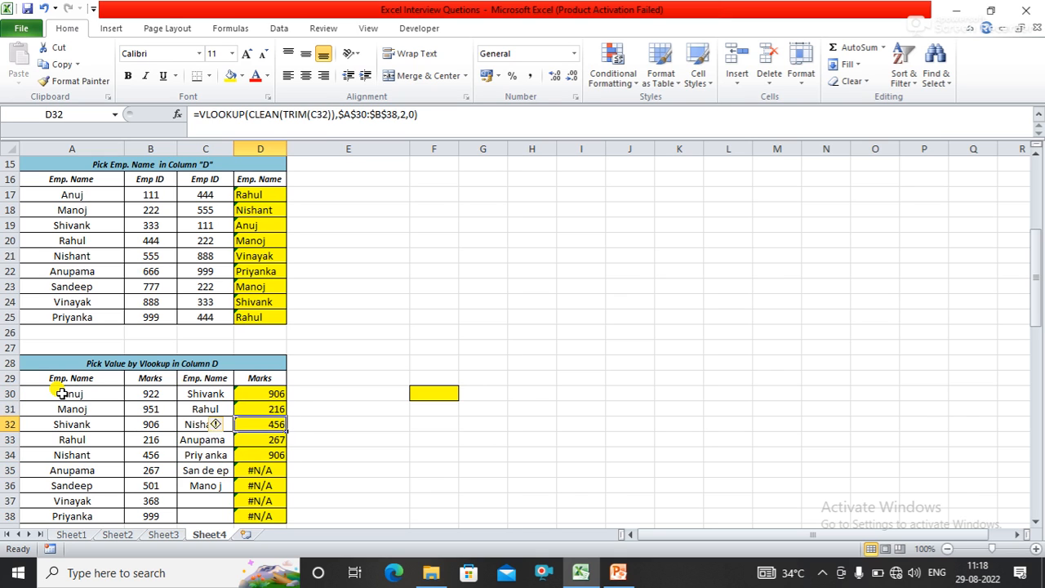
key(ctrl+c)
key(Up)
key(Up)
key(Up)
key(Up)
key(ctrl+v)
key(Down)
key(Up)
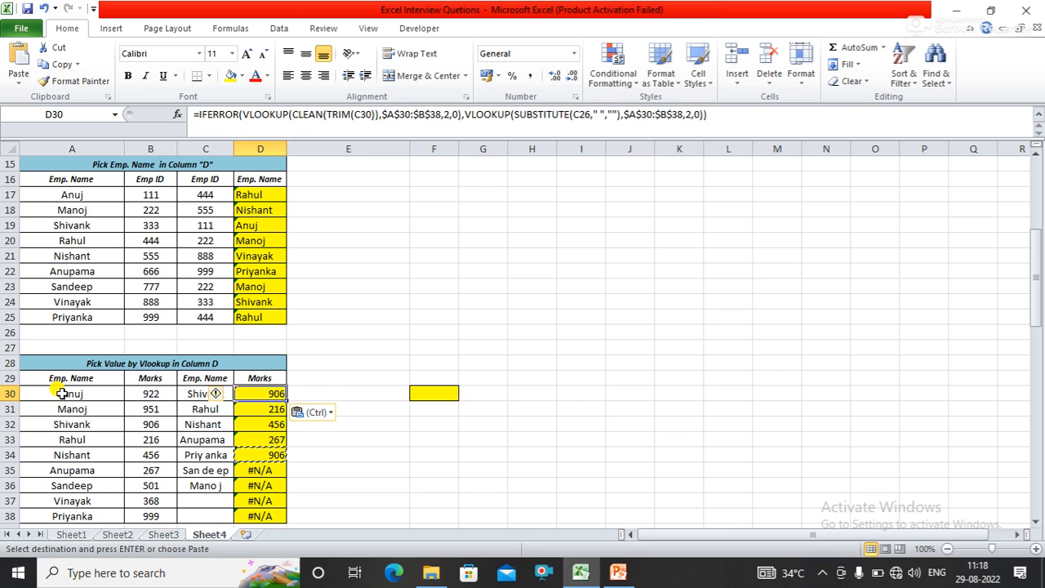
- Paste the copied IFERROR formula across D30 to D37
key(shift+Down)
key(shift+Down)
key(shift+Down)
key(shift+Down)
key(shift+Down)
key(shift+Down)
key(shift+Down)
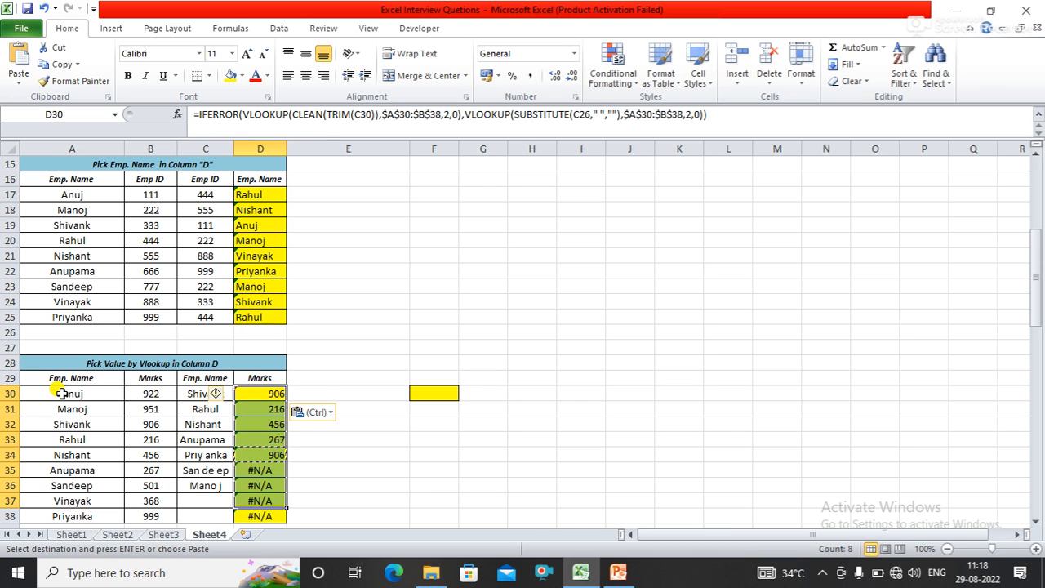
key(Return)
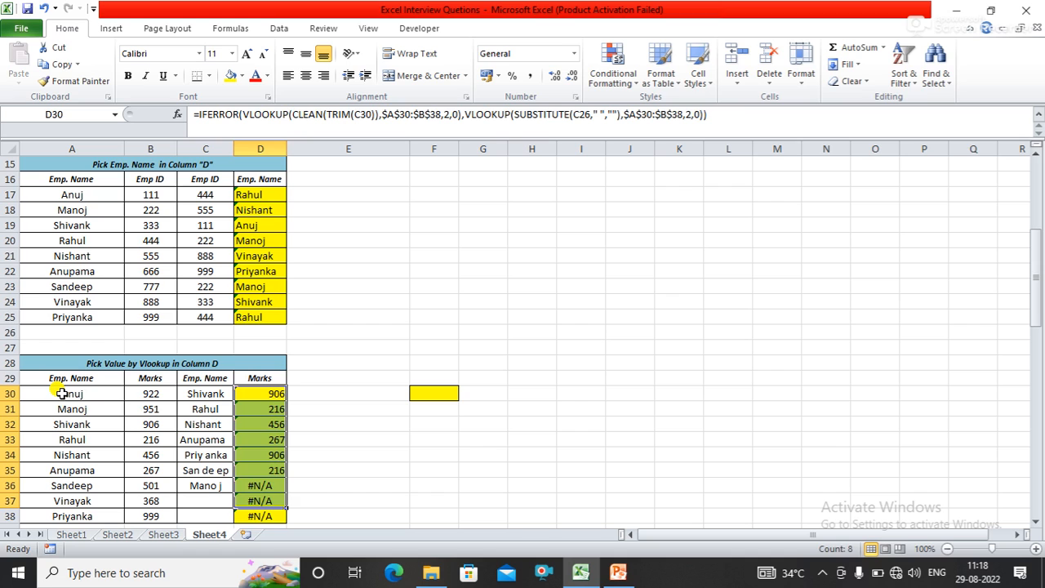
- Examine the pasted IFERROR formulas in the Marks column between D30 and D36
key(Down)
key(Down)
key(Down)
key(Down)
key(Down)
key(Down)
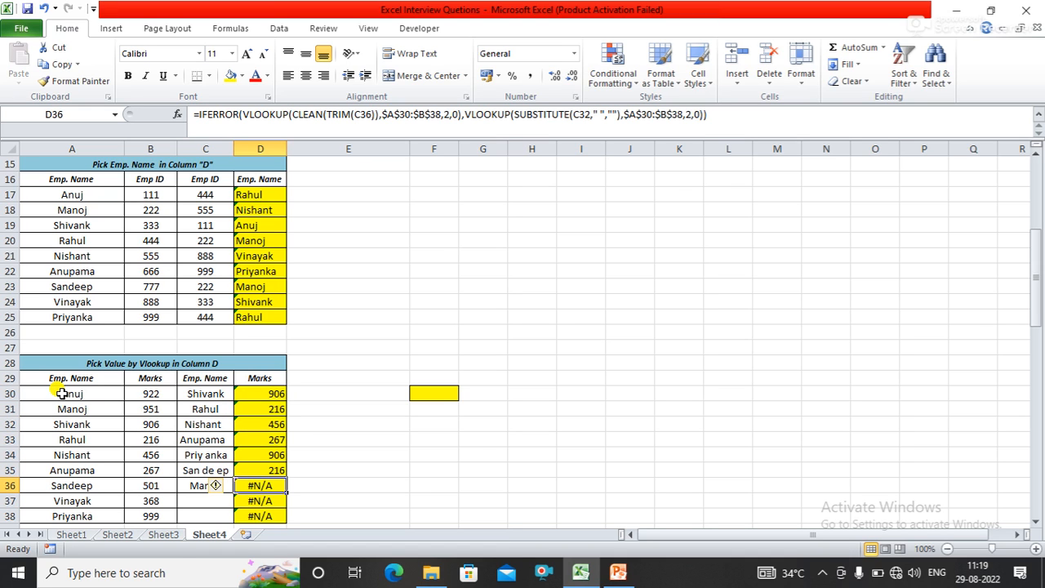
key(Up)
key(Up)
key(Up)
key(Up)
key(Up)
key(Up)
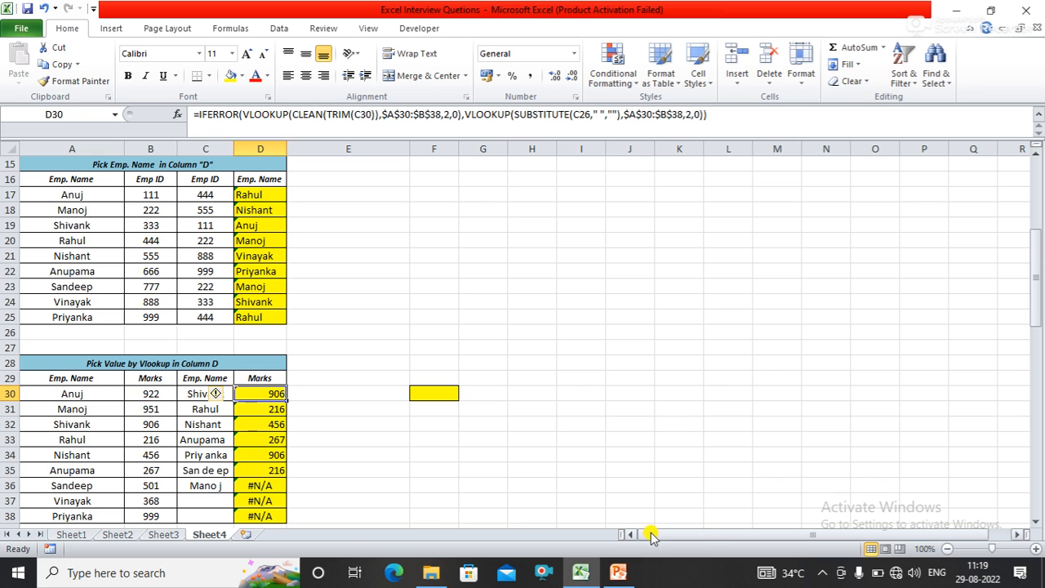
- Compare the cell references inside TRIM and SUBSTITUTE in the Marks formulas of the lower table
click(1037, 520)
click(1037, 519)
click(276, 454)
key(Up)
key(Up)
key(Up)
key(Up)
key(Up)
key(Up)
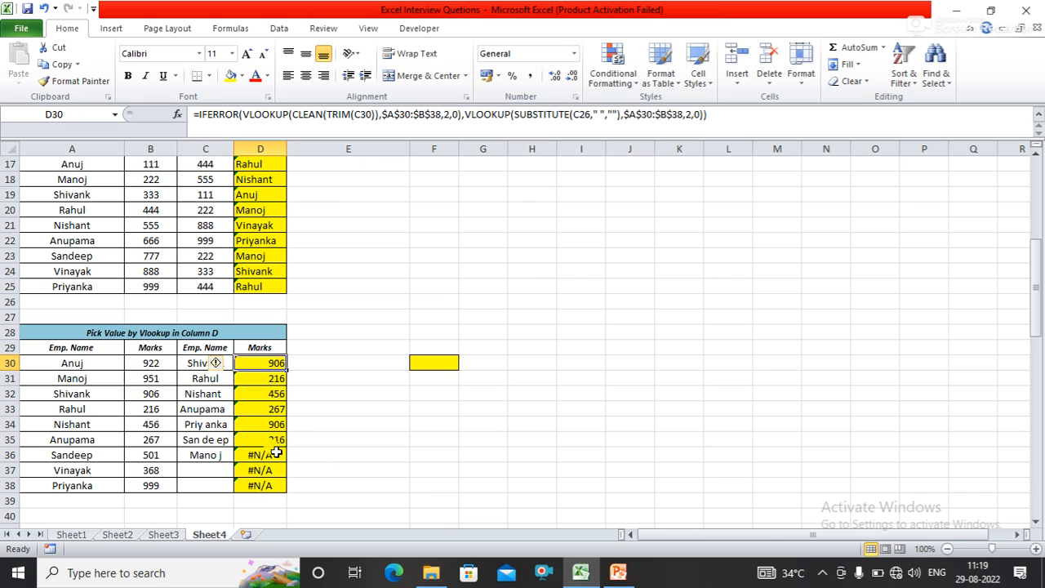
key(shift+Down)
key(shift+Down)
key(shift+Down)
key(shift+Down)
key(shift+Down)
key(shift+Down)
key(shift+Down)
key(shift+Down)
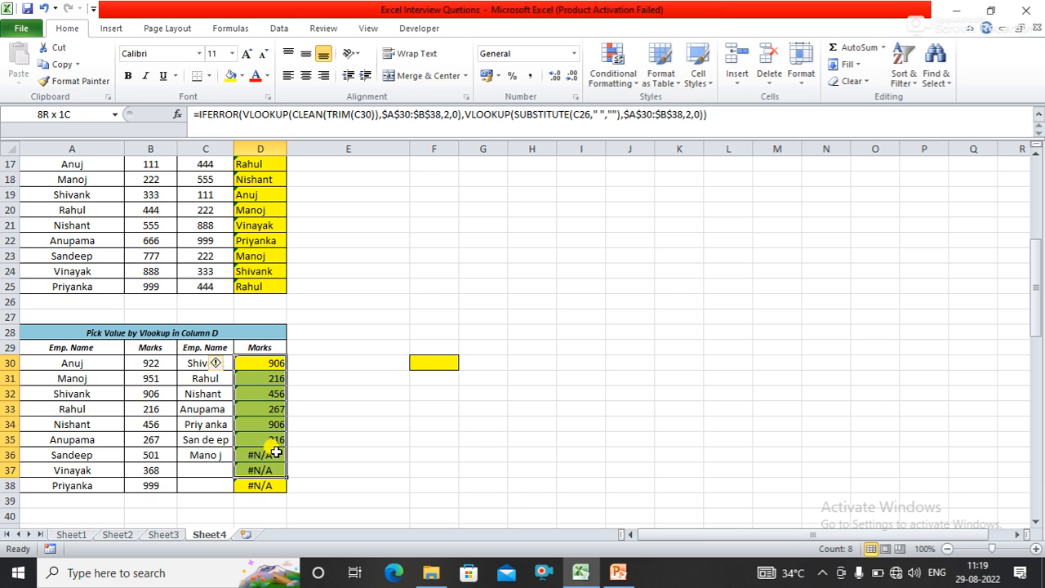
key(Down)
key(Down)
key(Down)
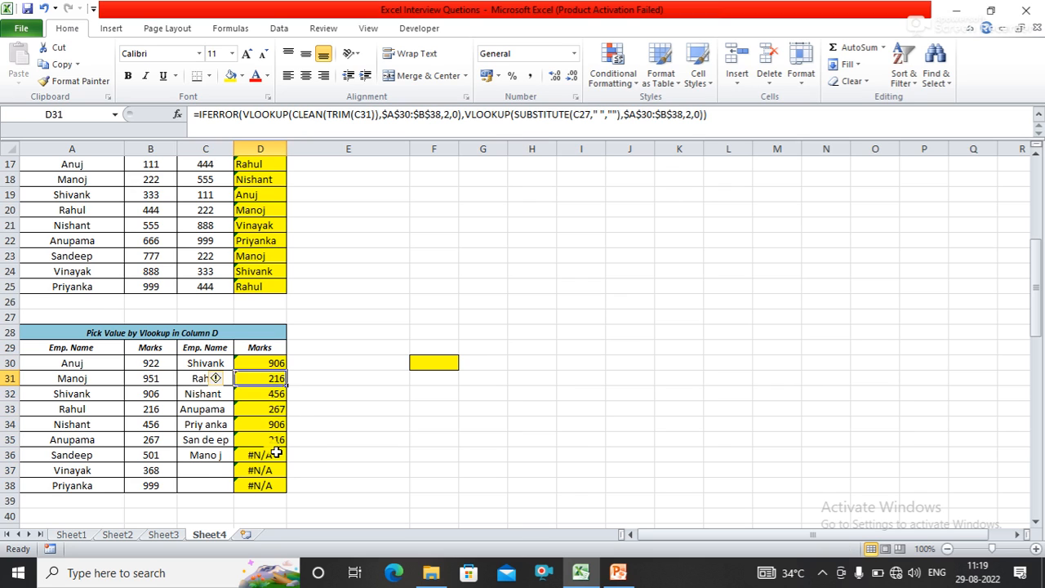
key(Down)
key(Down)
key(Down)
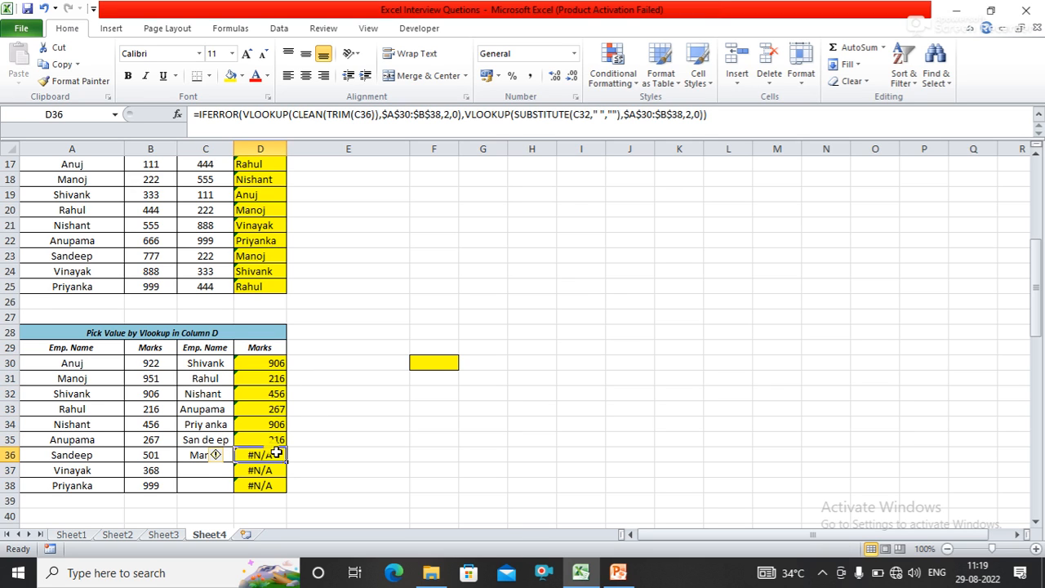
key(Up)
key(Up)
key(Up)
key(Up)
key(Up)
key(Up)
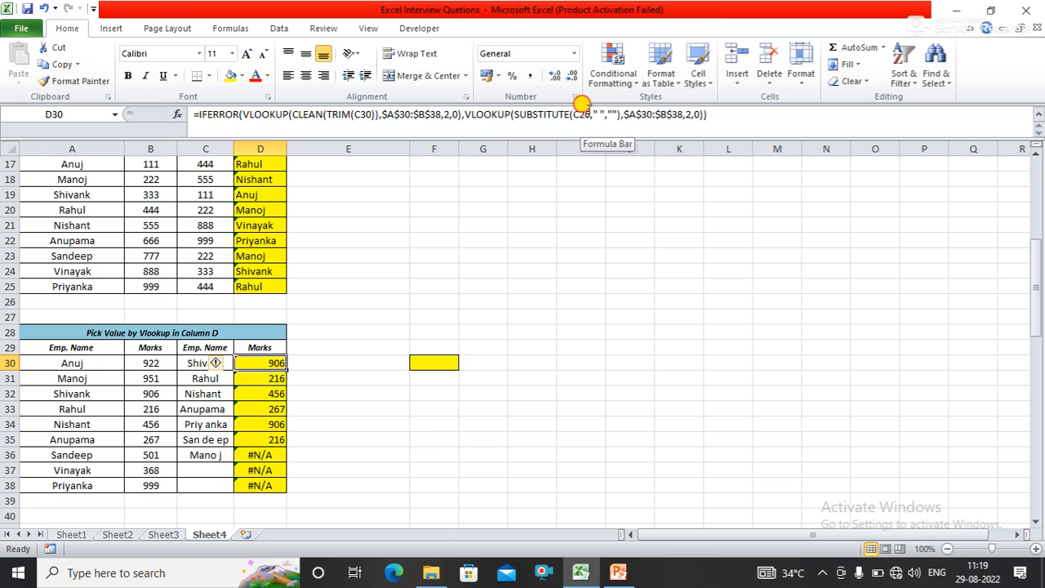
- Set the SUBSTITUTE cell reference in D30's IFERROR formula to C30
click(588, 114)
key(BackSpace)
key(BackSpace)
text(30)
key(Return)
key(Up)
- Fill the corrected IFERROR formula from D30 down to D37 and check the formulas below it
key(shift+Down)
key(shift+Down)
key(shift+Down)
key(shift+Down)
key(shift+Down)
key(shift+Down)
key(shift+Down)
key(ctrl+d)
key(Down)
key(Down)
key(Down)
key(Down)
key(Down)
key(Down)
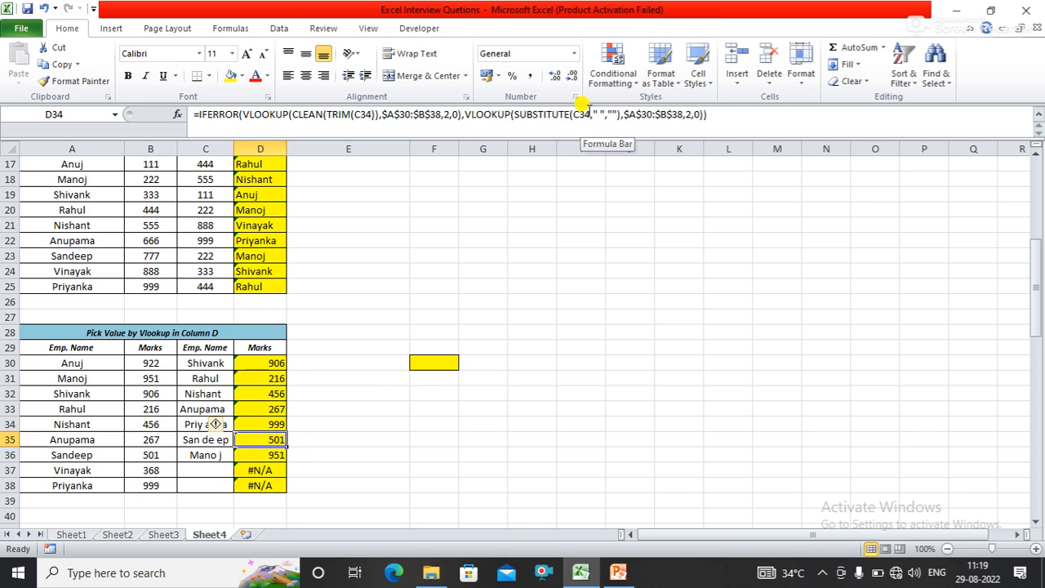